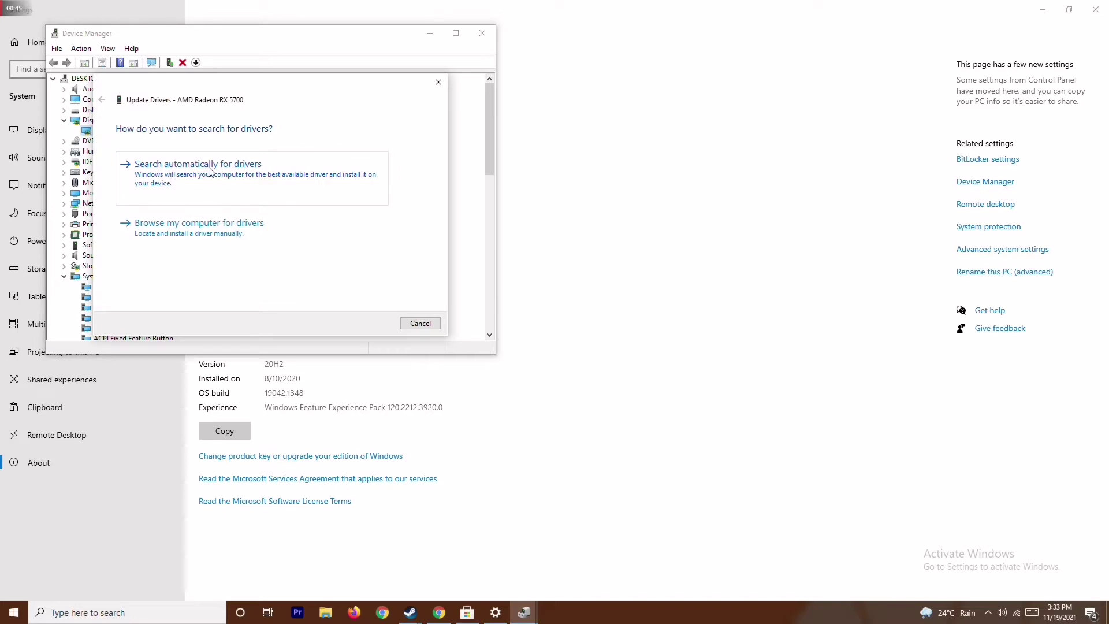
# Search automatically for an updated AMD Radeon RX 5700 driver, and close Device Manager and Settings
pyautogui.click(212, 172)
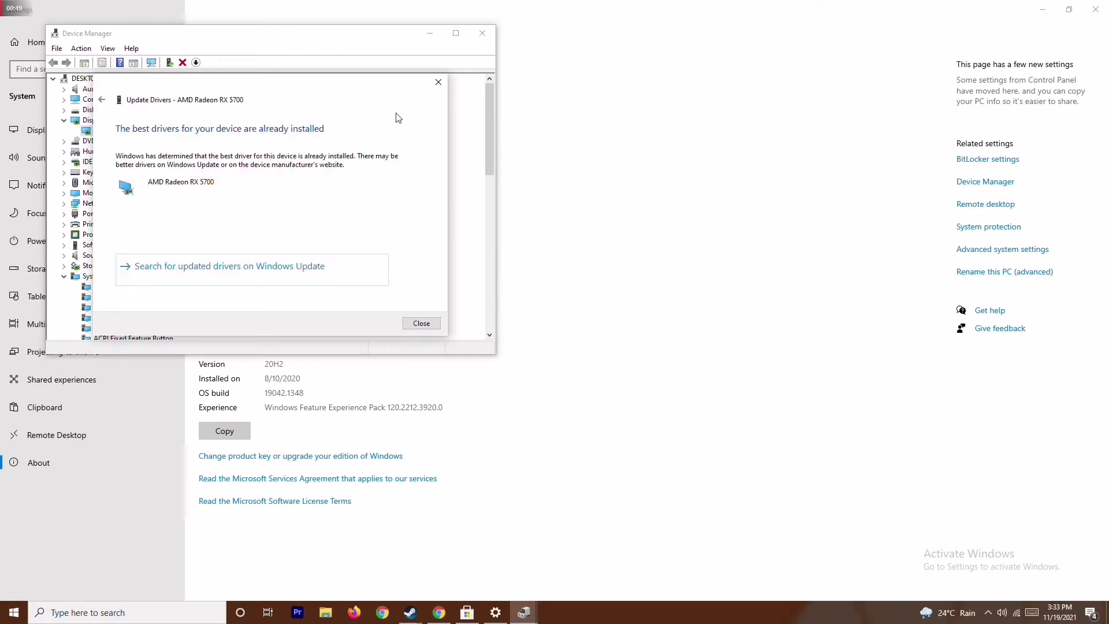
pyautogui.click(438, 83)
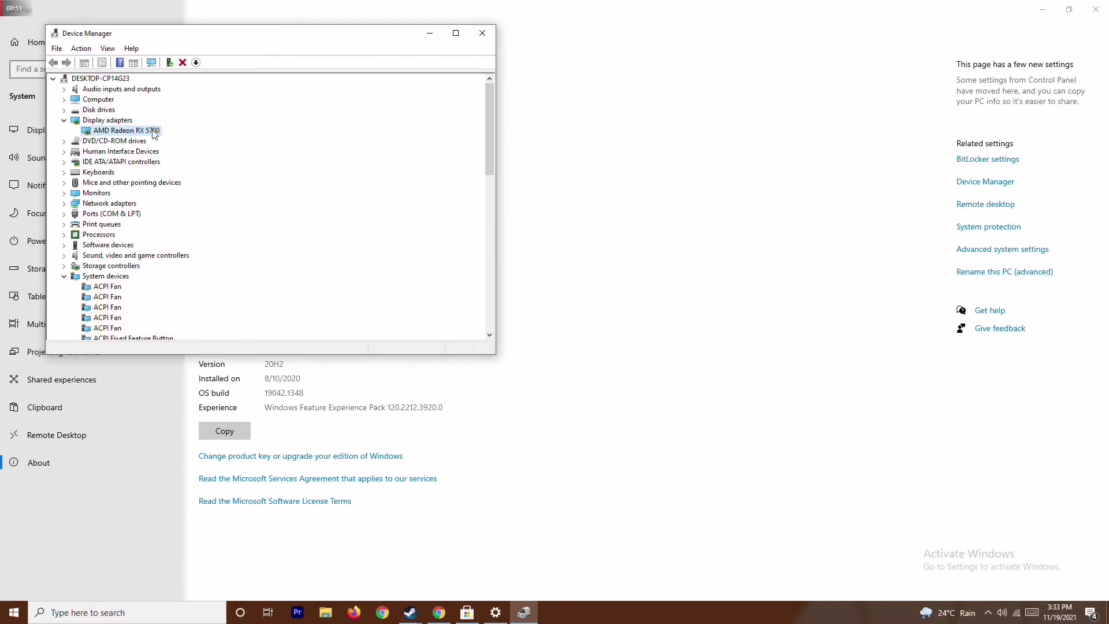
pyautogui.click(64, 120)
pyautogui.click(63, 266)
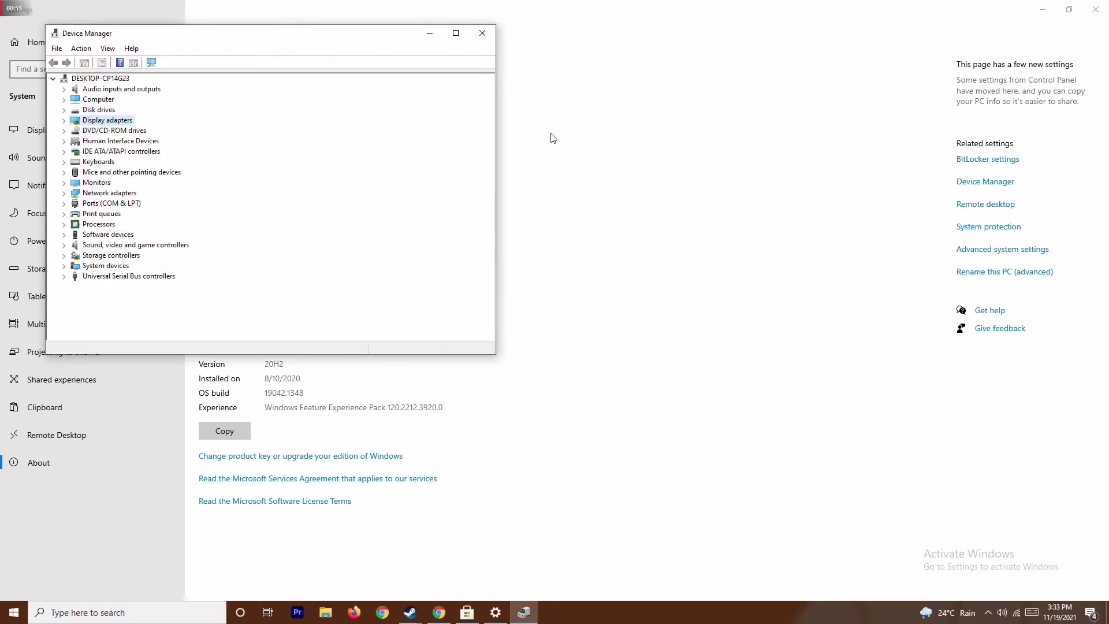
pyautogui.click(482, 33)
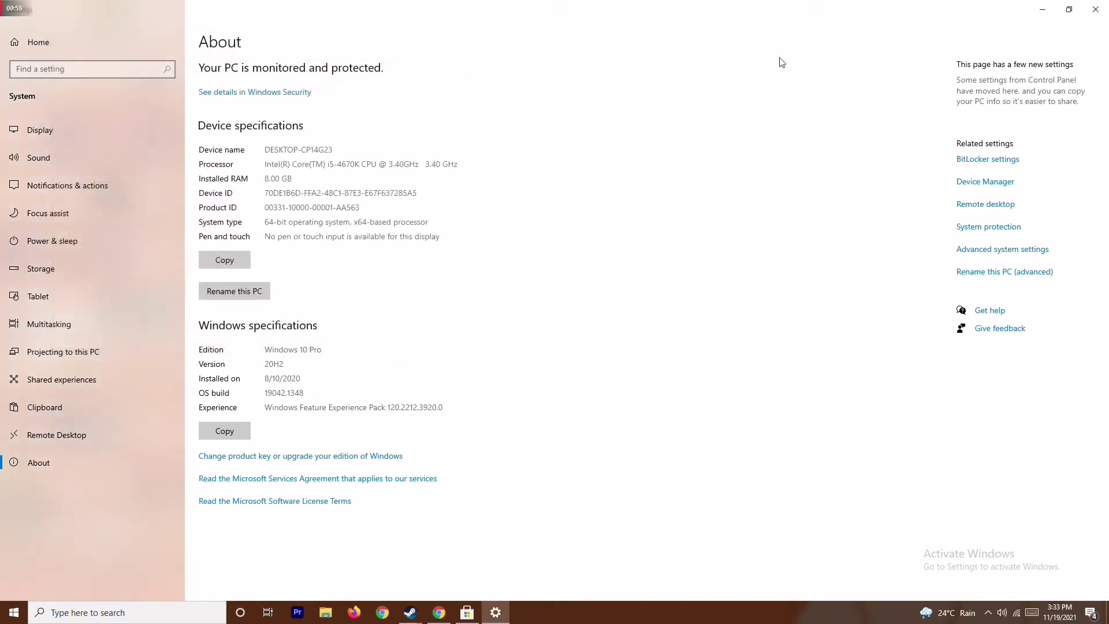
pyautogui.click(1095, 9)
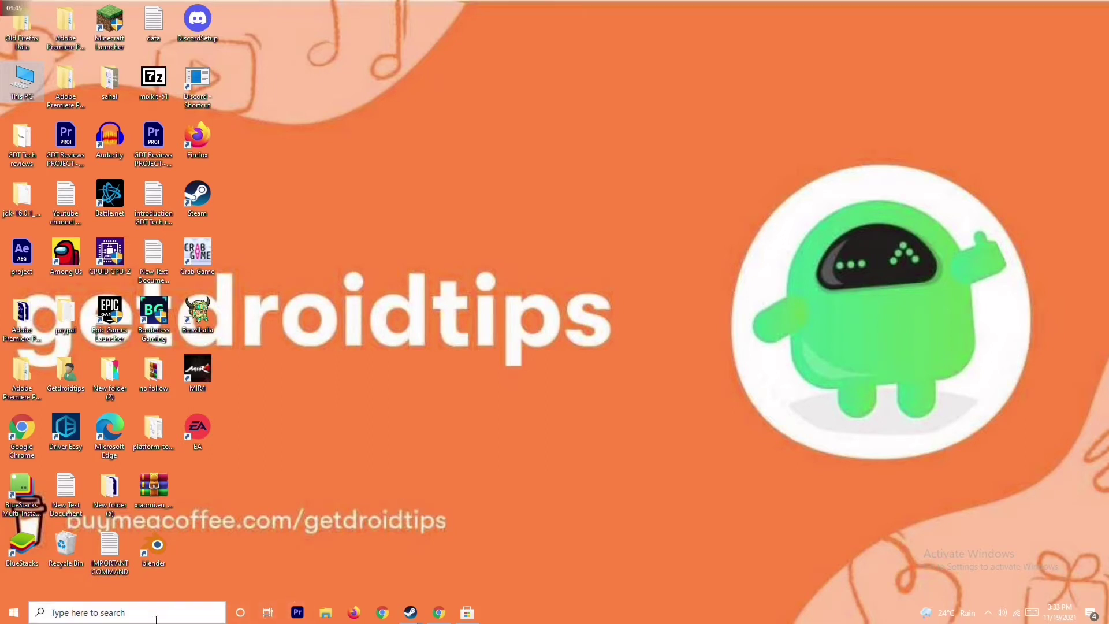
# View the Windows Update page under Update & Security in Settings, and close Settings
pyautogui.click(117, 602)
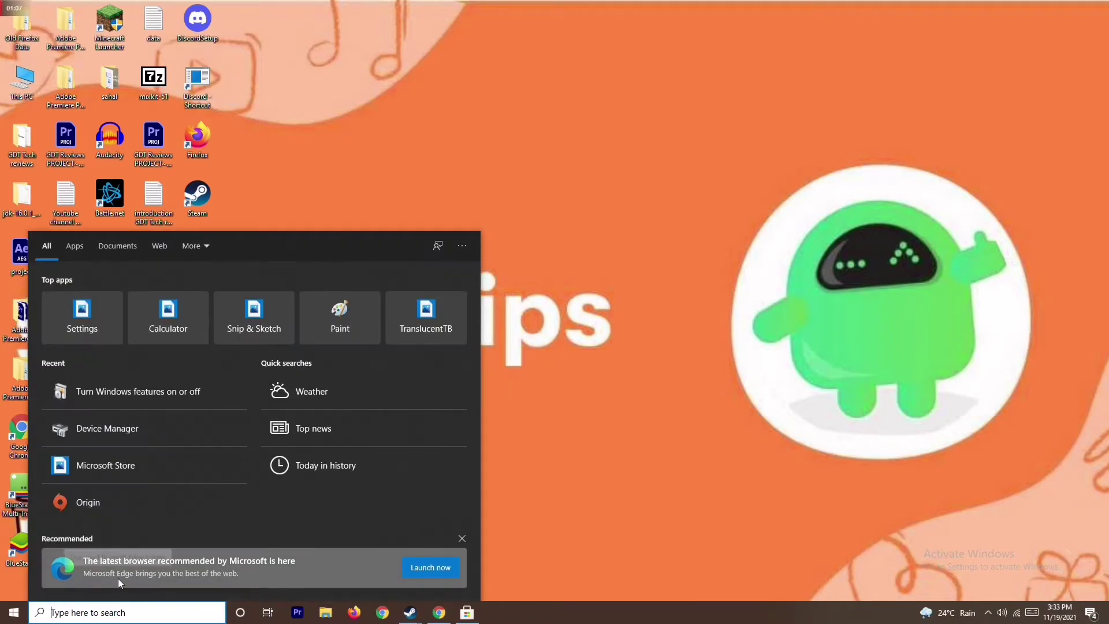
pyautogui.write('sett')
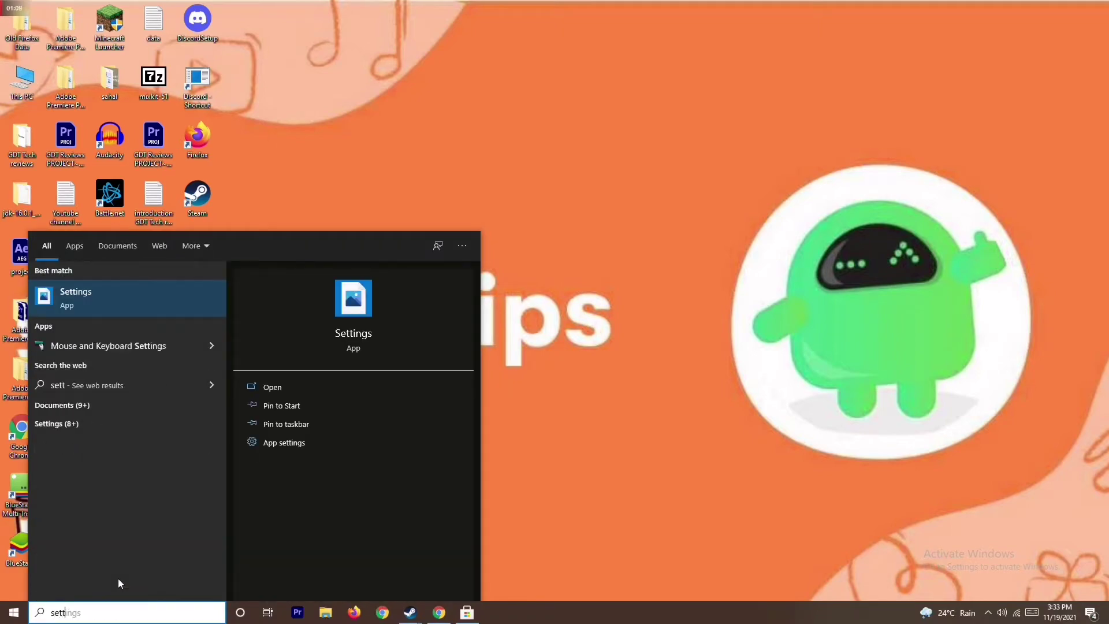
pyautogui.click(157, 299)
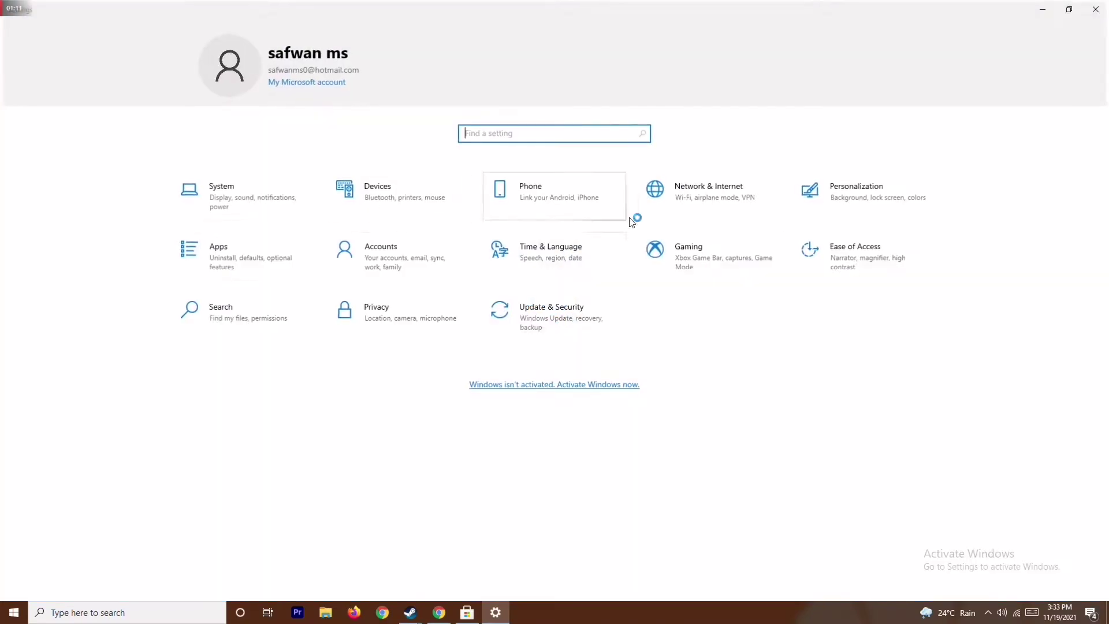
pyautogui.click(561, 313)
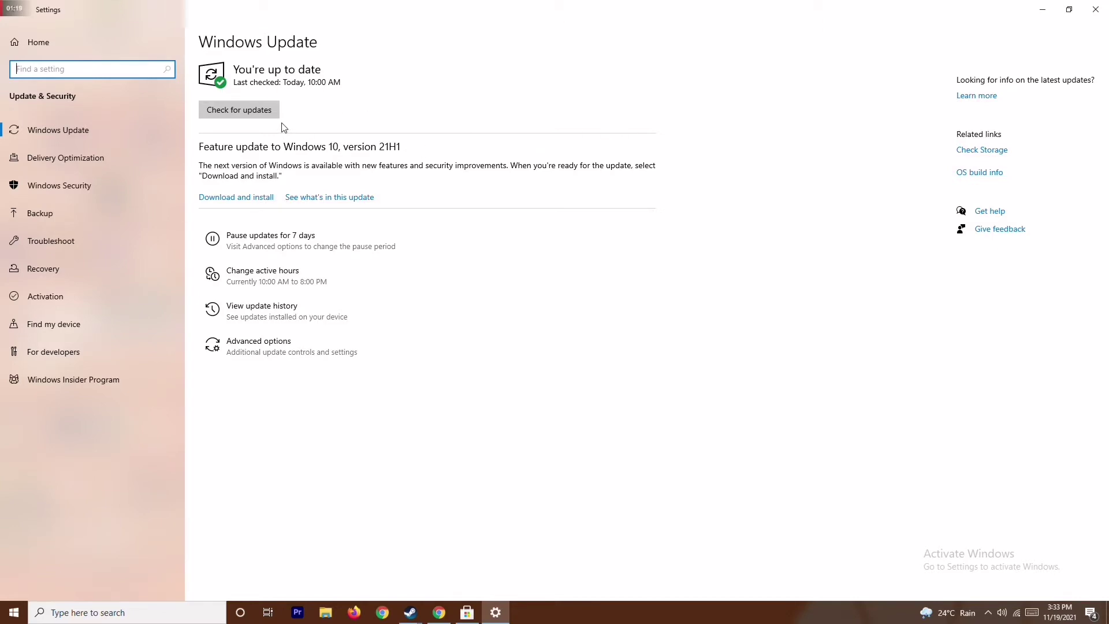
pyautogui.click(1095, 10)
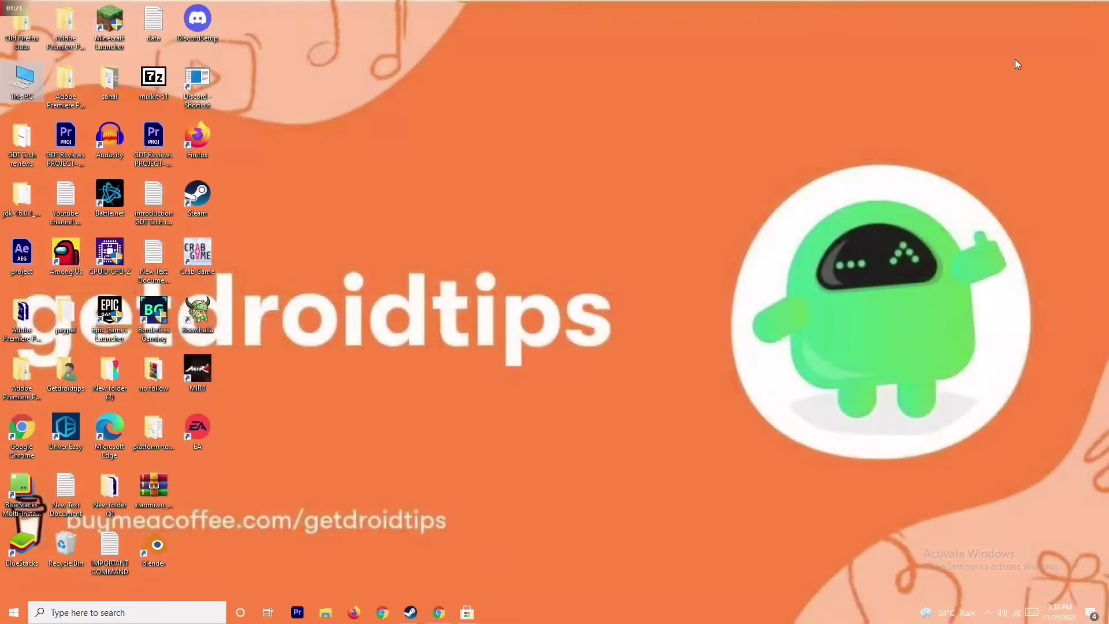
# End the Microsoft Store task in Task Manager and close Task Manager
pyautogui.rightClick(678, 207)
pyautogui.click(608, 265)
pyautogui.rightClick(589, 613)
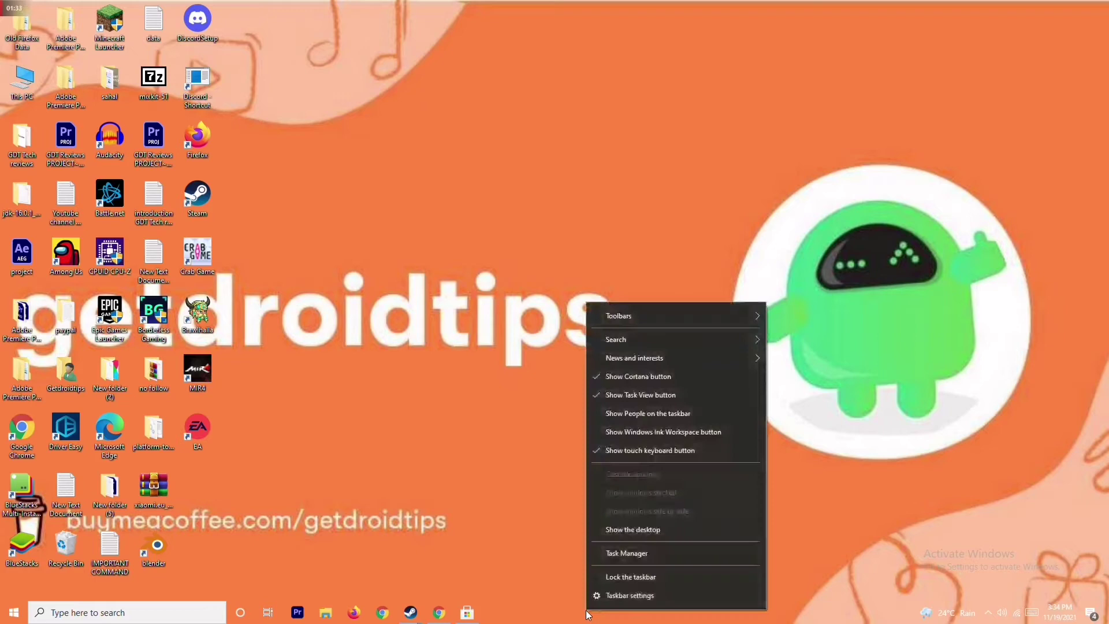
pyautogui.click(660, 557)
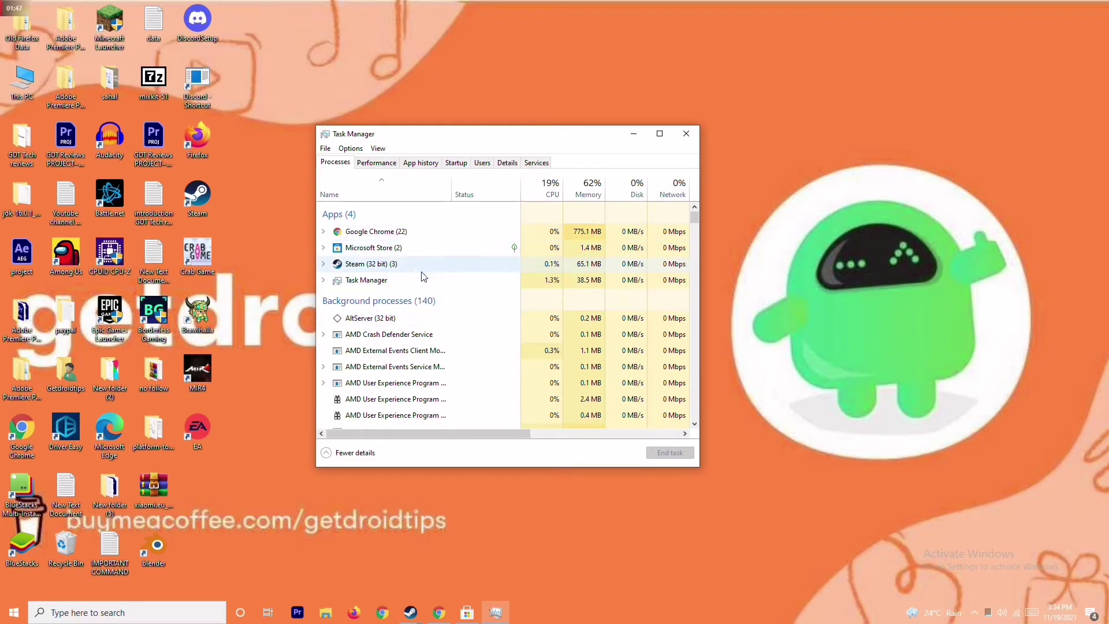
pyautogui.click(433, 247)
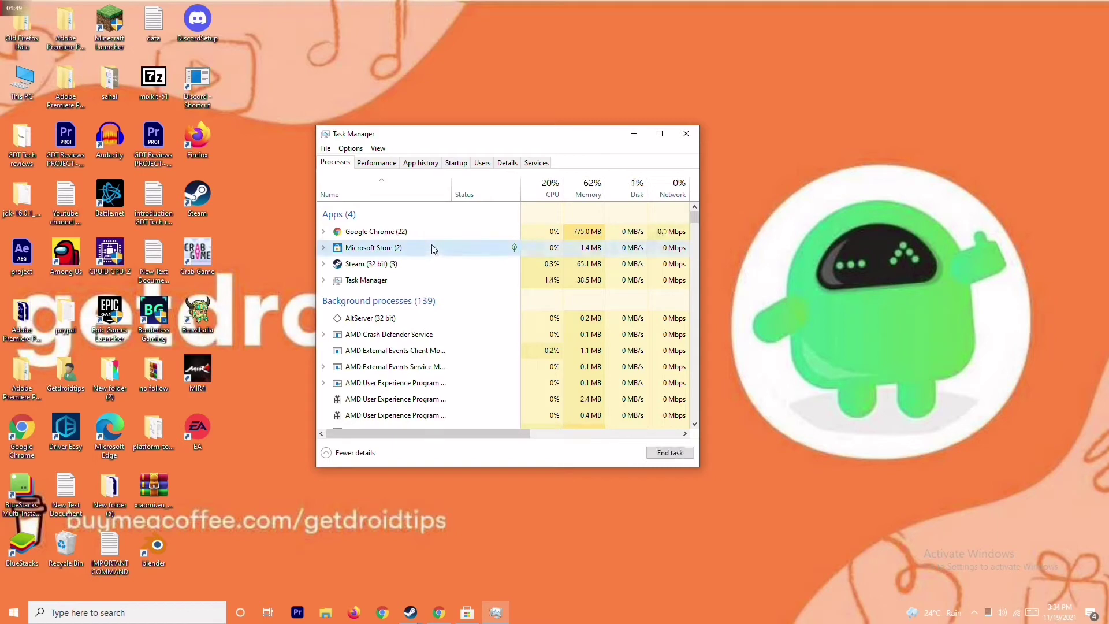
pyautogui.rightClick(472, 252)
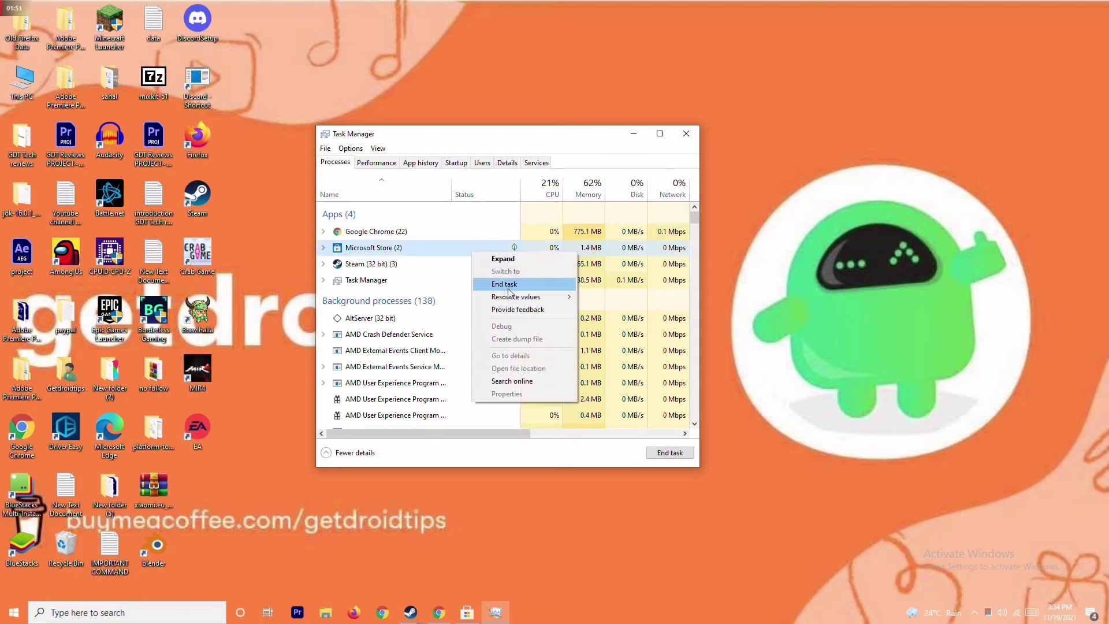
pyautogui.click(474, 285)
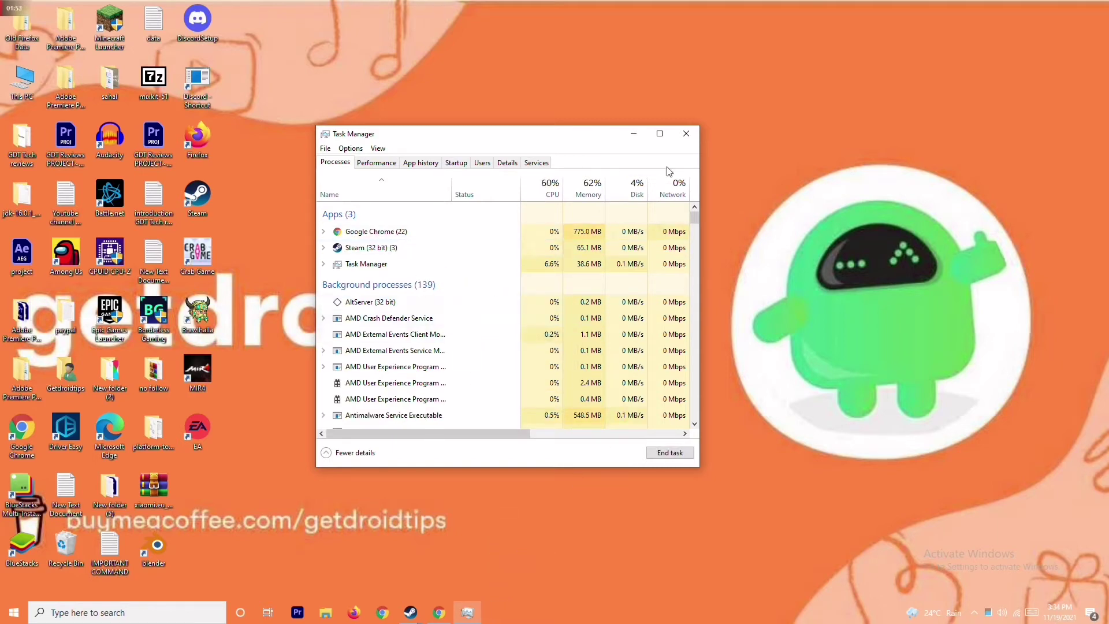
pyautogui.click(687, 137)
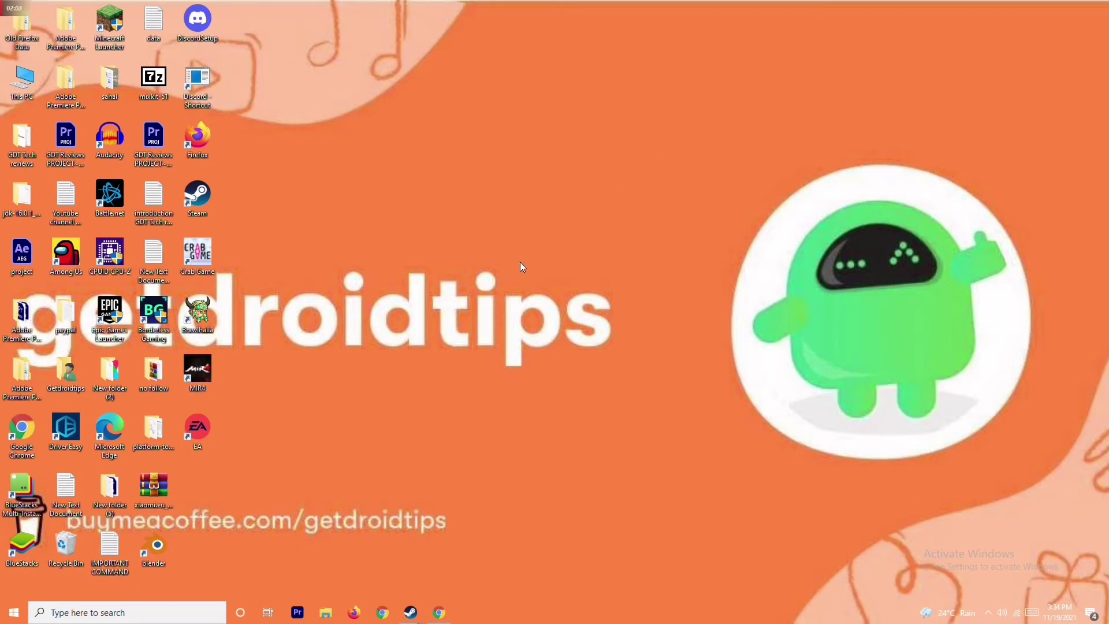
pyautogui.rightClick(204, 271)
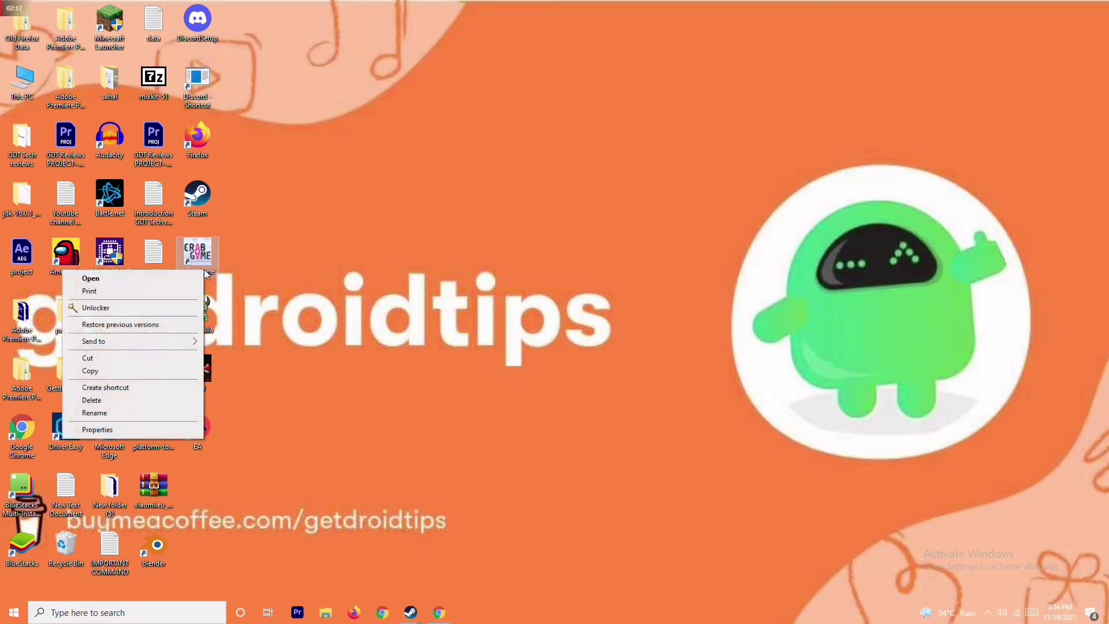
pyautogui.press('Escape')
pyautogui.hotkey('shift', 'F10')
pyautogui.press('Escape')
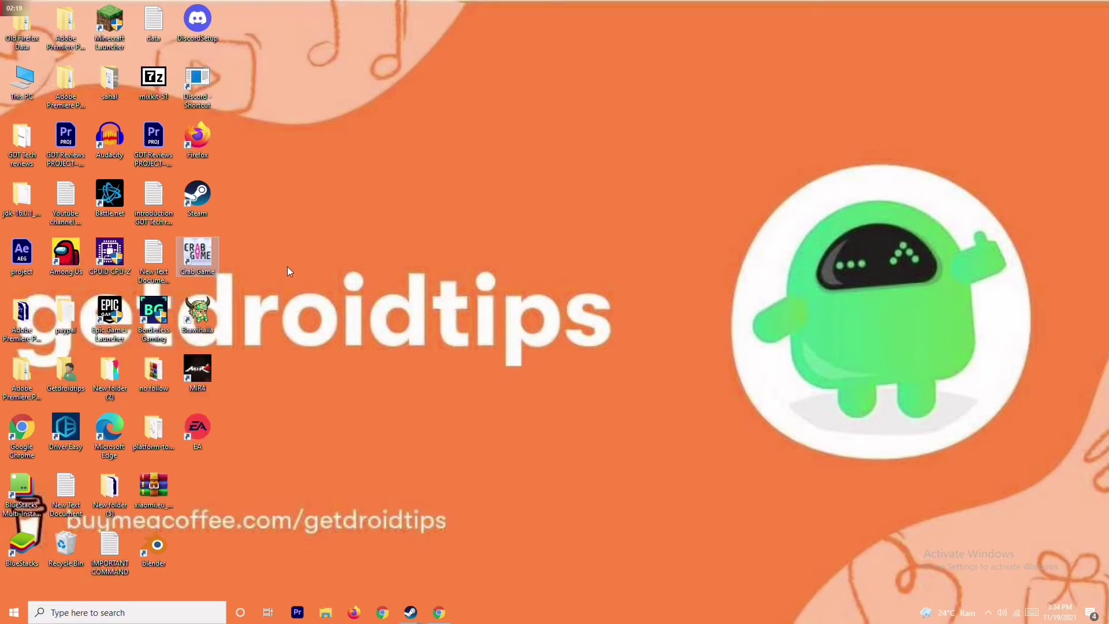
pyautogui.rightClick(197, 273)
pyautogui.click(144, 435)
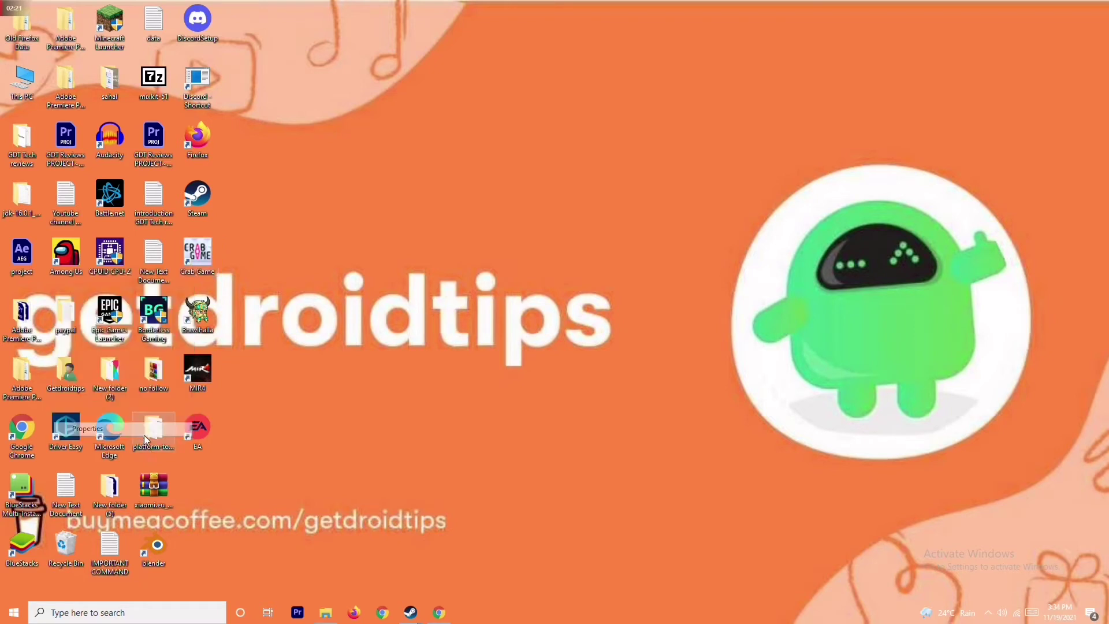
pyautogui.click(398, 277)
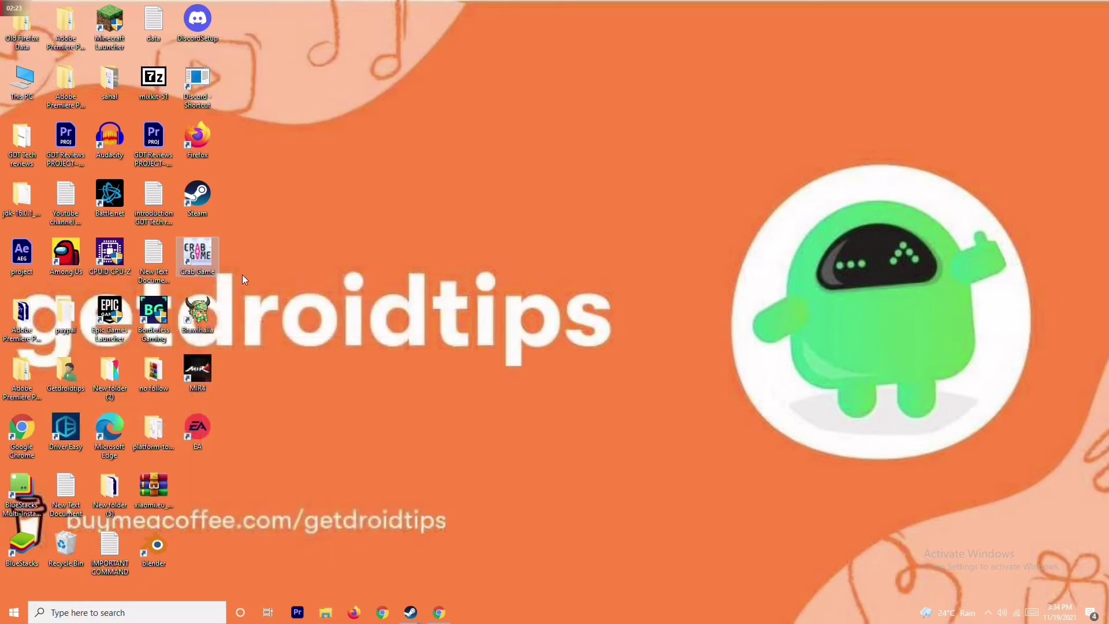
# Switch to Steam and browse to Crab Game's local files folder from the game's properties
pyautogui.moveTo(411, 612)
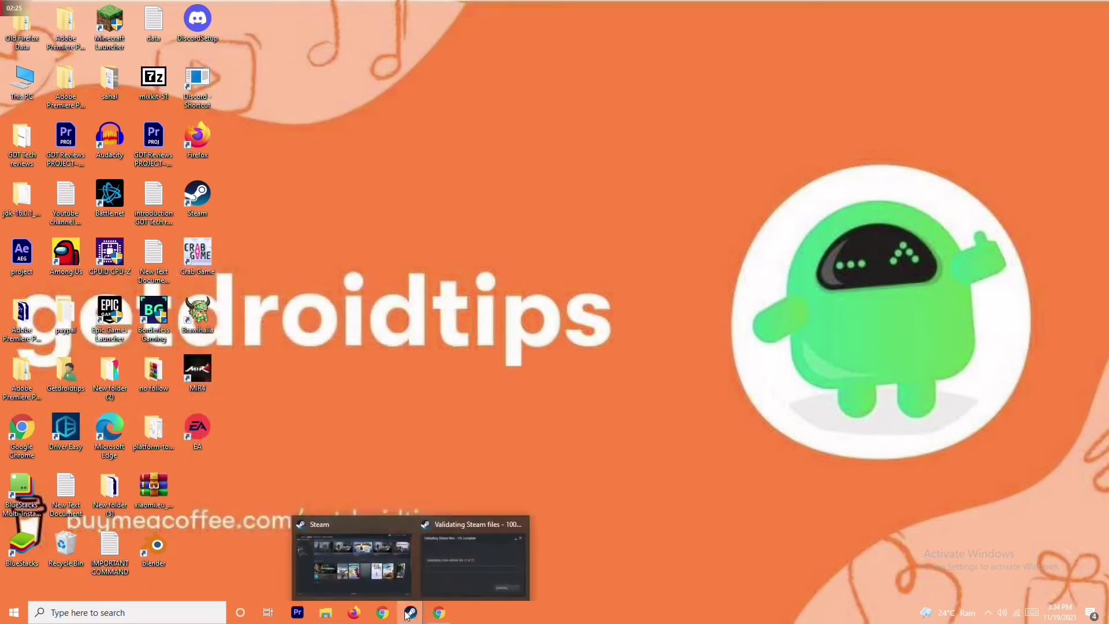
pyautogui.click(384, 551)
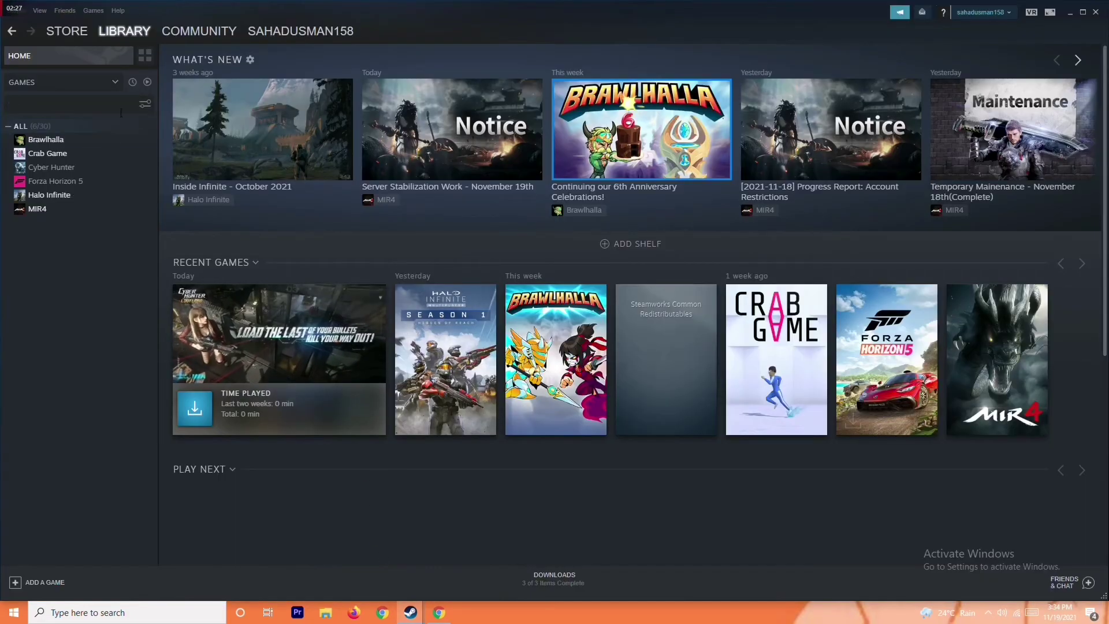
pyautogui.rightClick(108, 153)
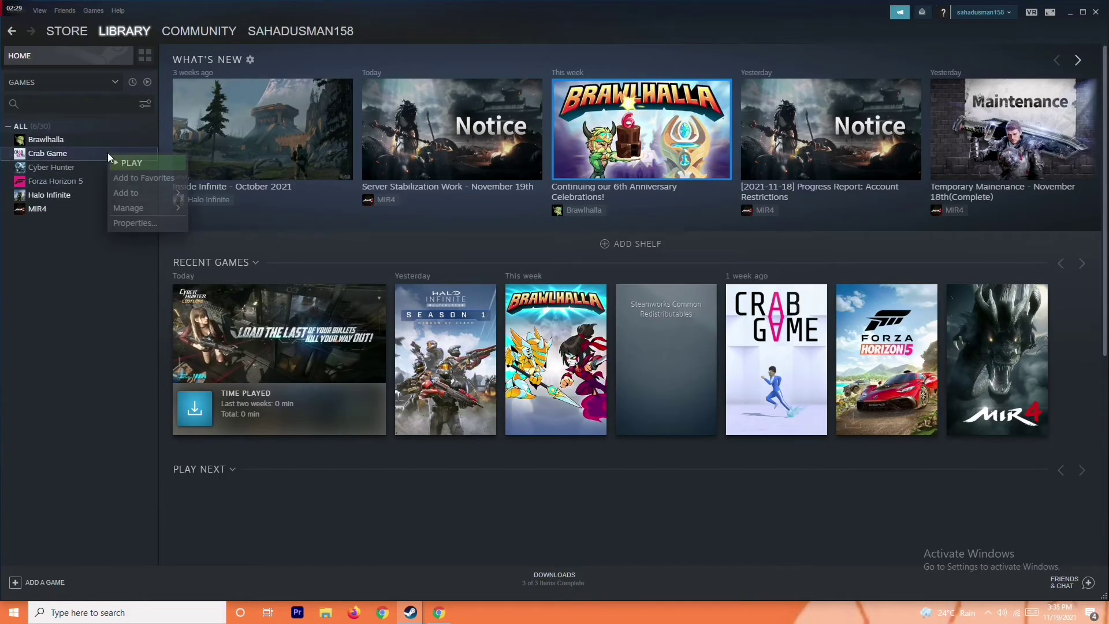
pyautogui.click(144, 222)
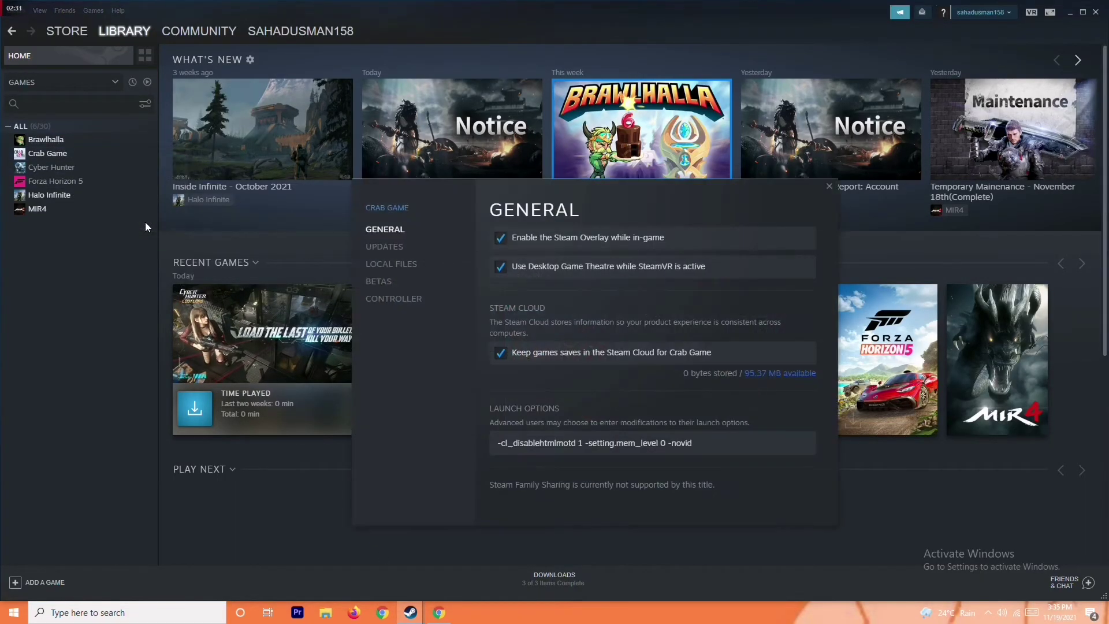
pyautogui.click(421, 267)
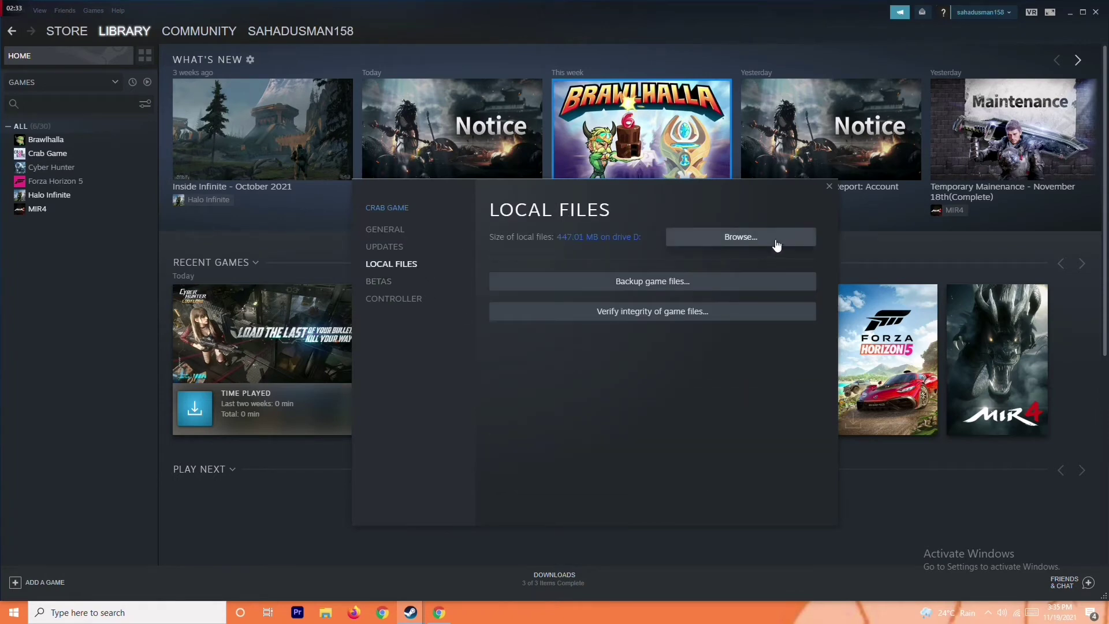
pyautogui.click(738, 230)
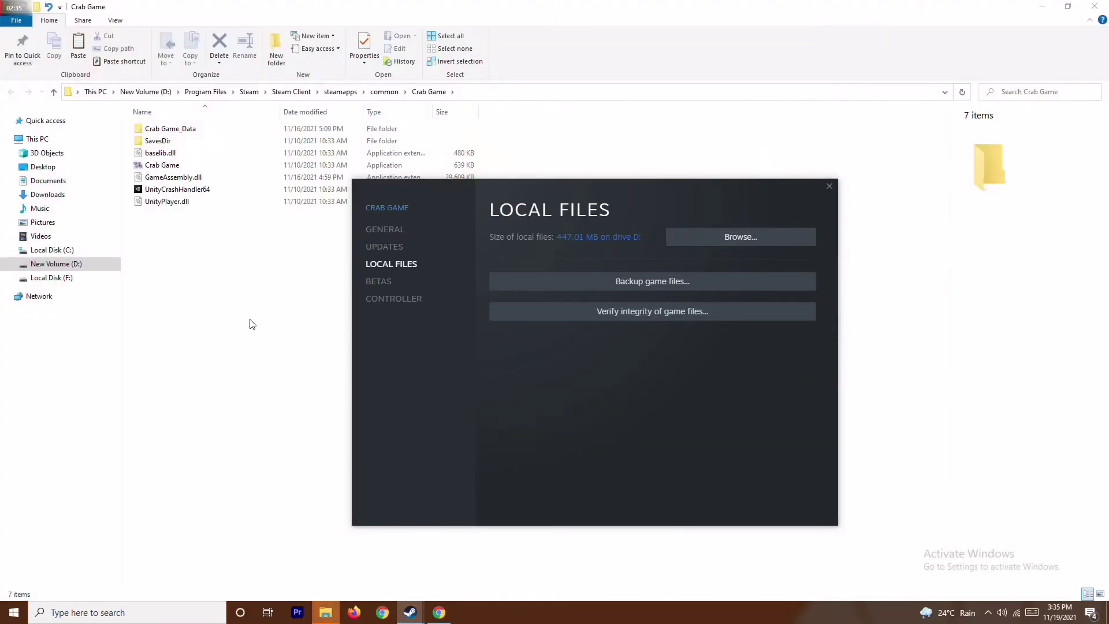
pyautogui.click(248, 322)
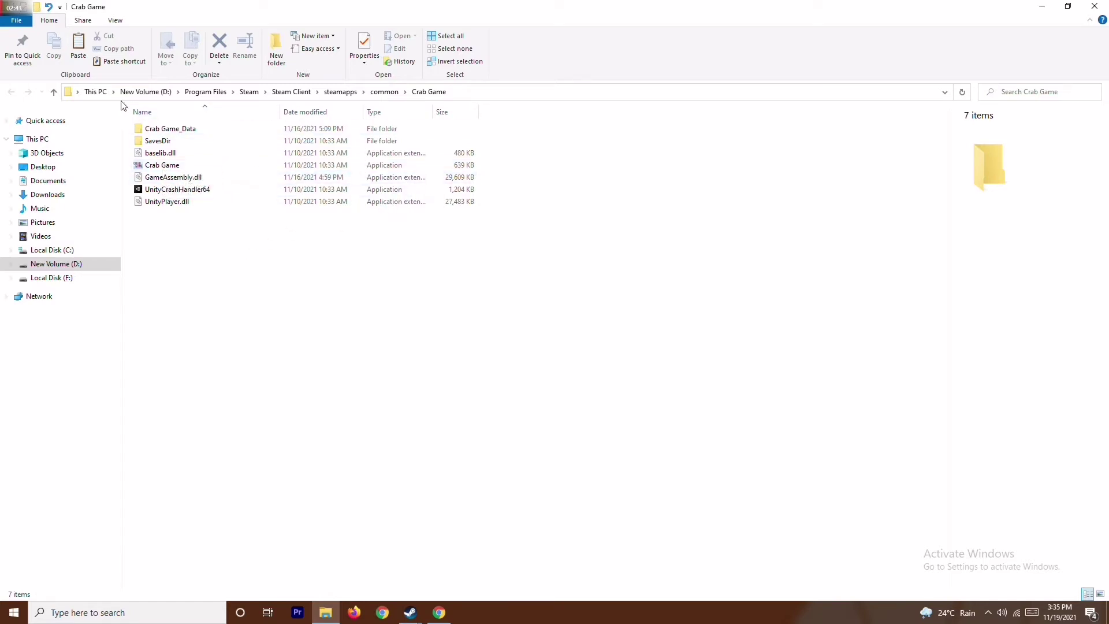
# Look up the Run as administrator option for the Crab Game application, and clear away the folder, Steam and game properties windows
pyautogui.click(176, 167)
pyautogui.rightClick(177, 167)
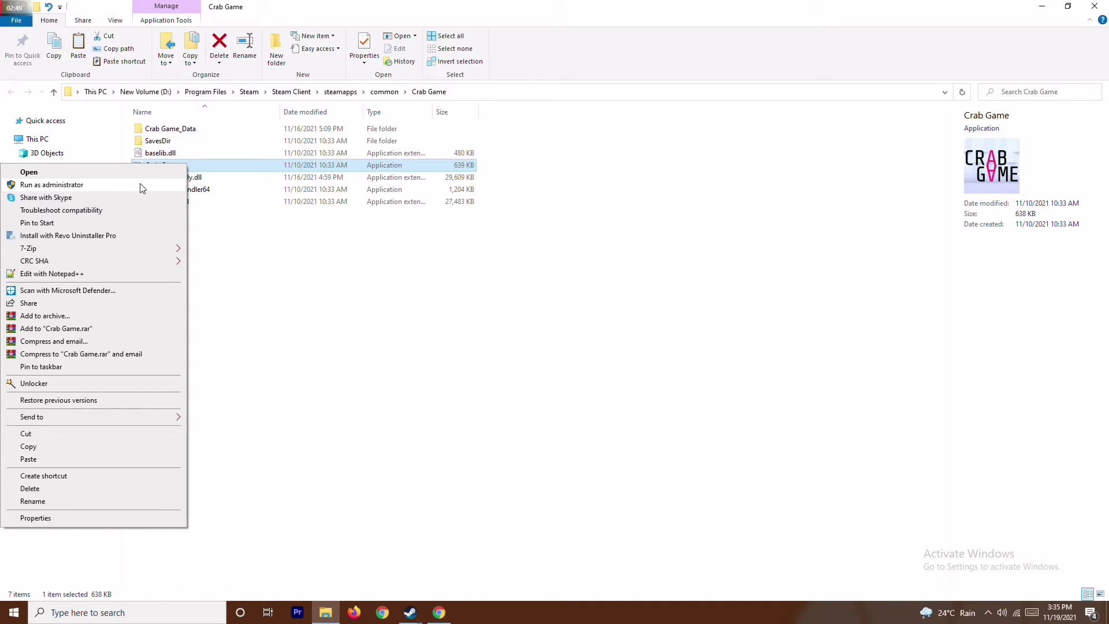
pyautogui.click(358, 279)
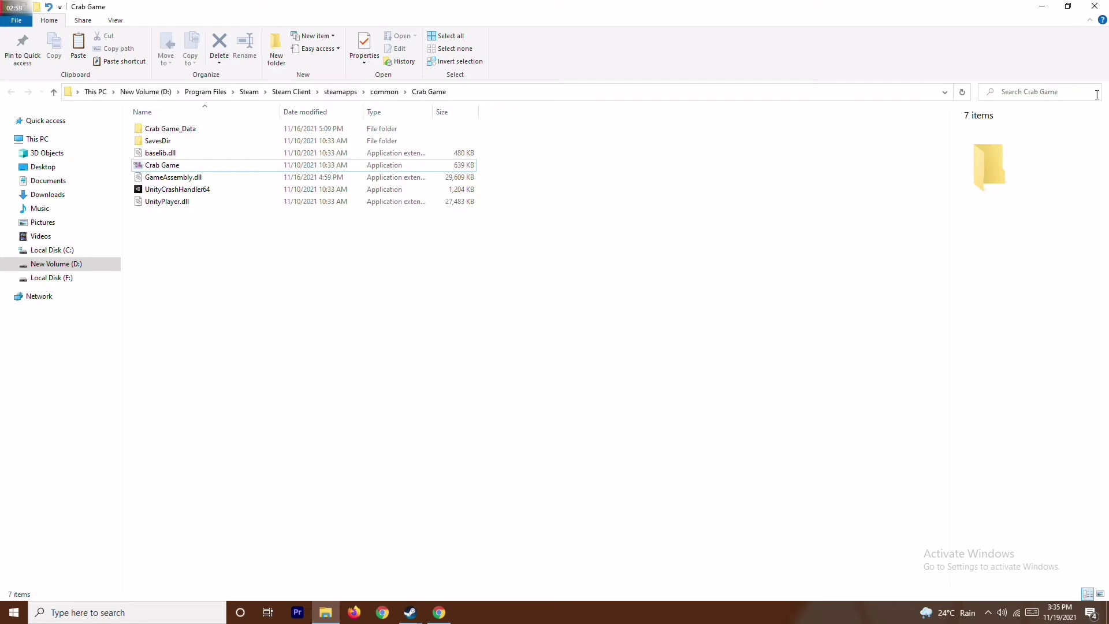
pyautogui.click(1097, 6)
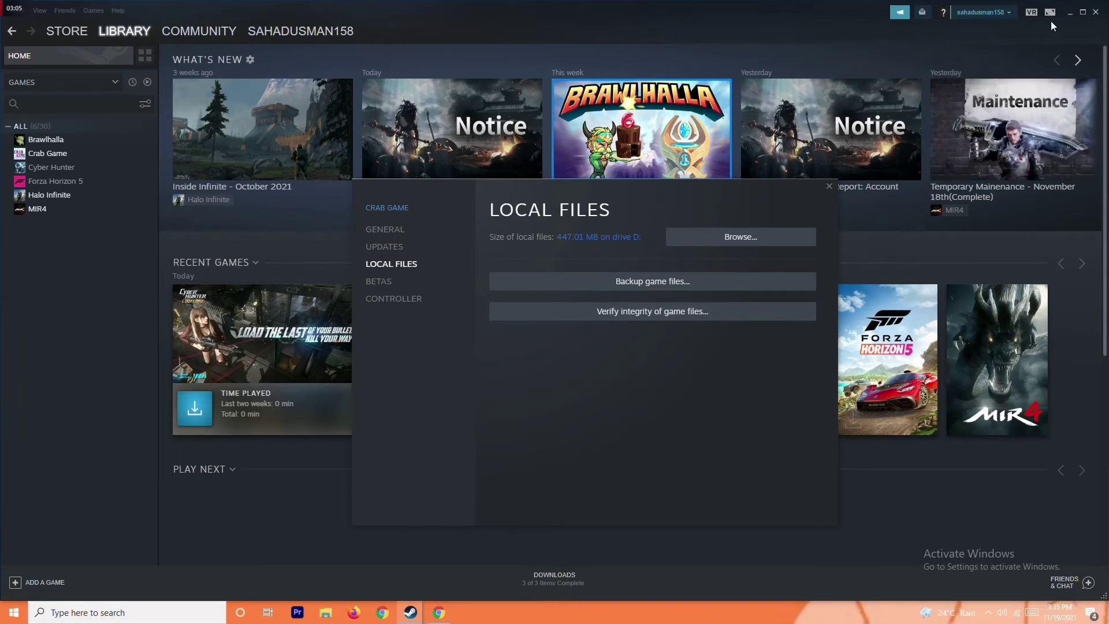
pyautogui.click(1069, 12)
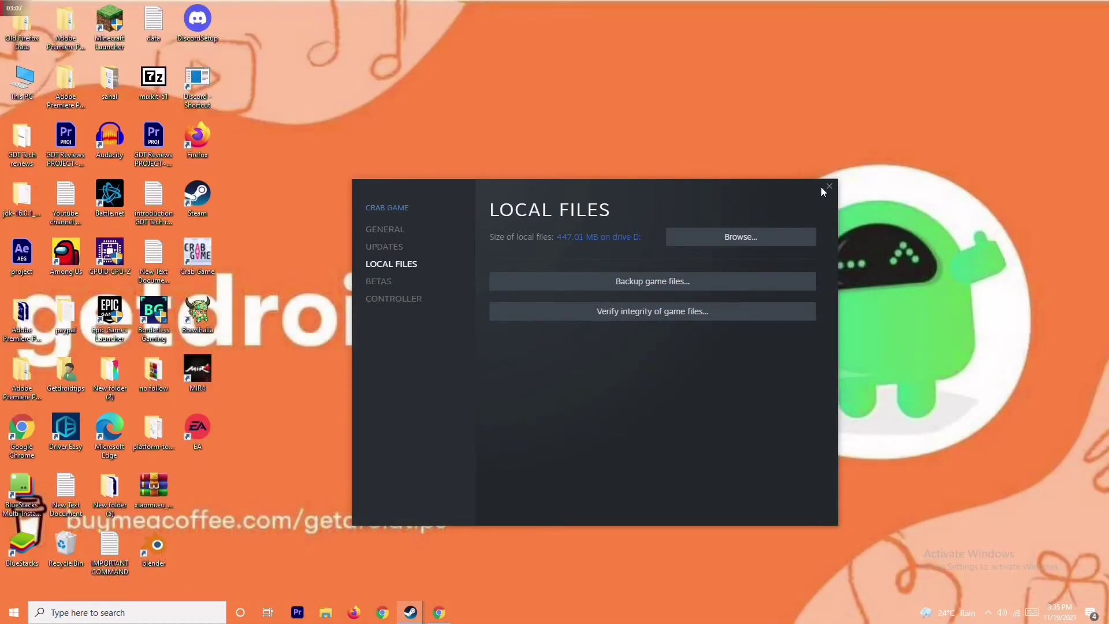
pyautogui.click(829, 187)
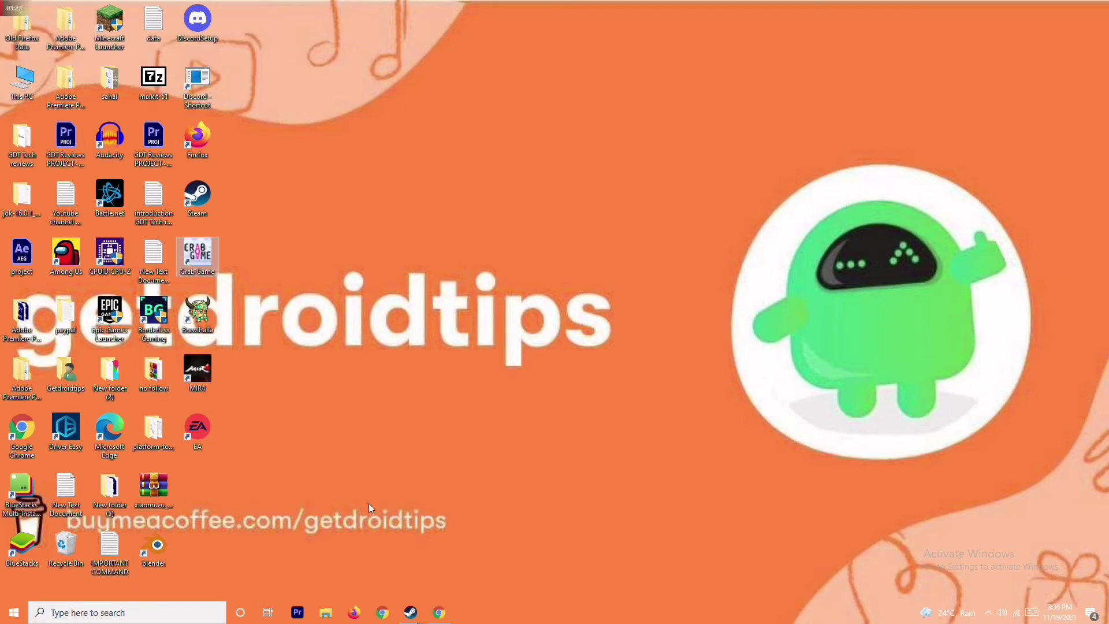
# Search Windows for "windows" and open Windows Defender Firewall
pyautogui.click(146, 610)
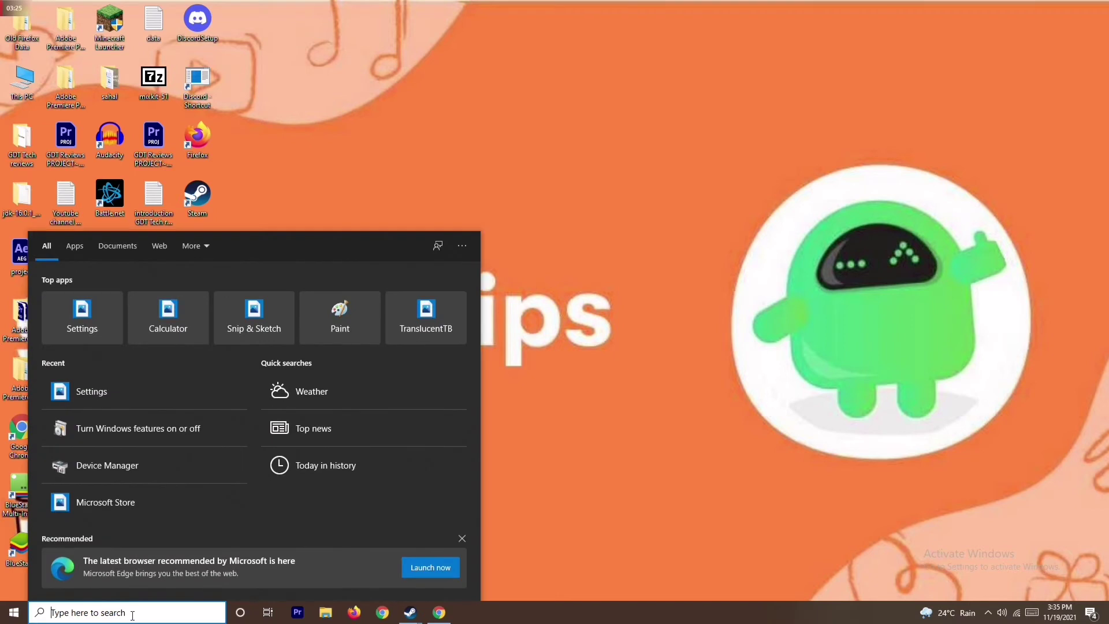
pyautogui.write('windows')
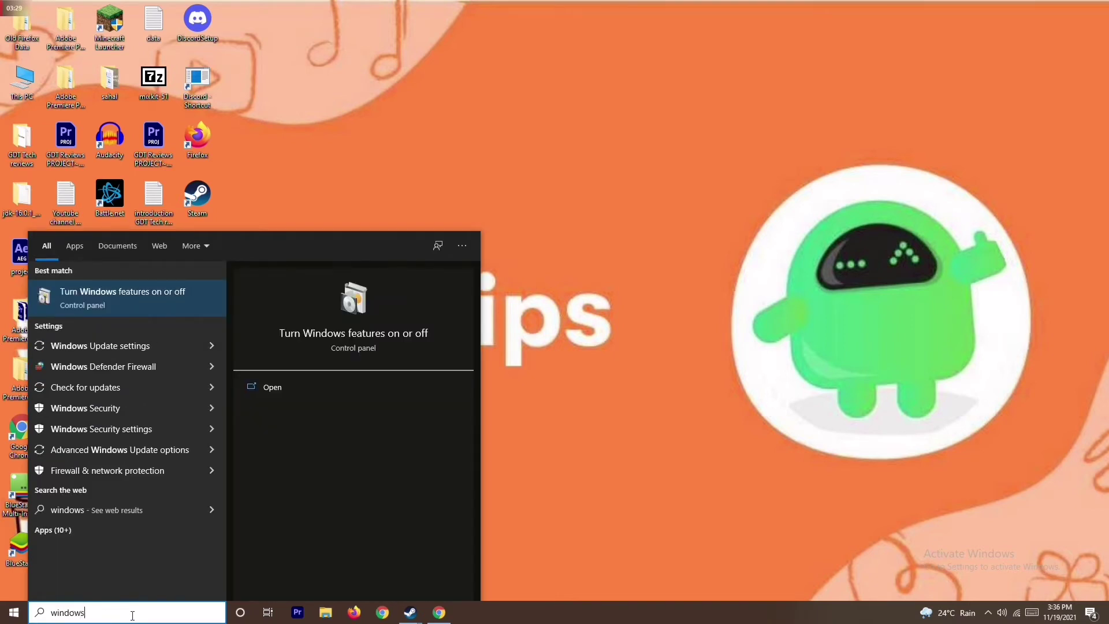
pyautogui.click(157, 368)
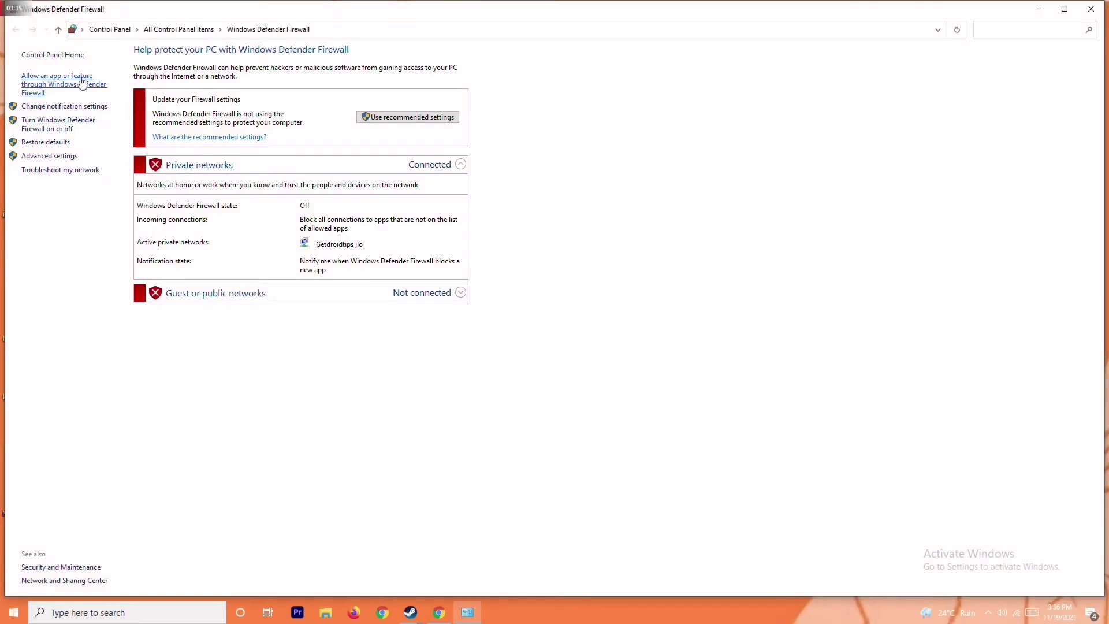
# Try switching the private network firewall on and back off in the firewall customization settings, and close the window without applying
pyautogui.click(66, 124)
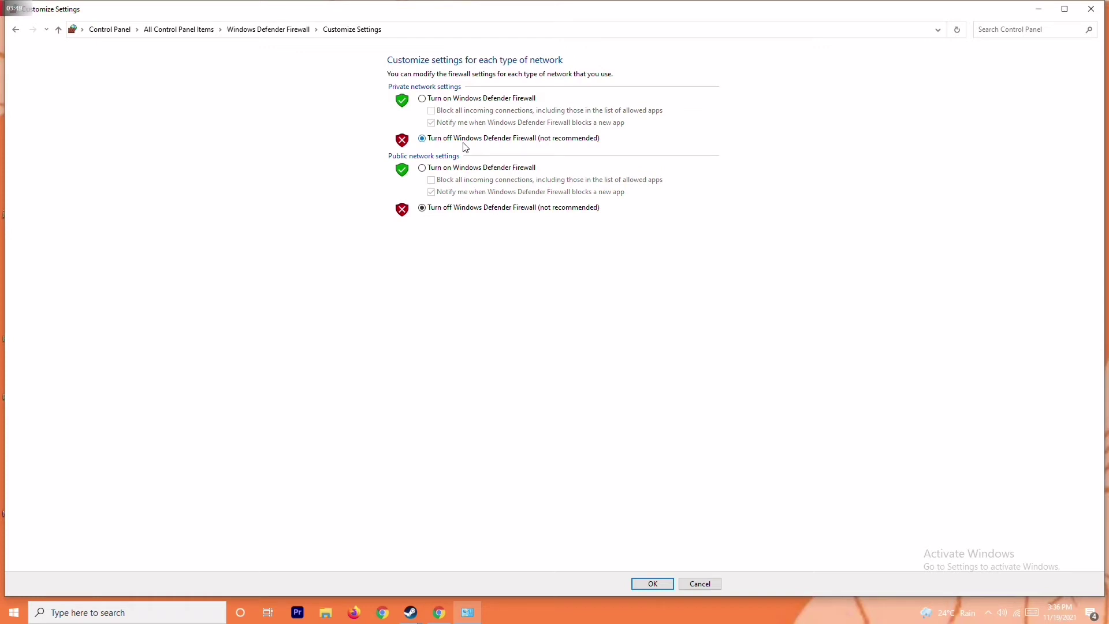
pyautogui.click(441, 98)
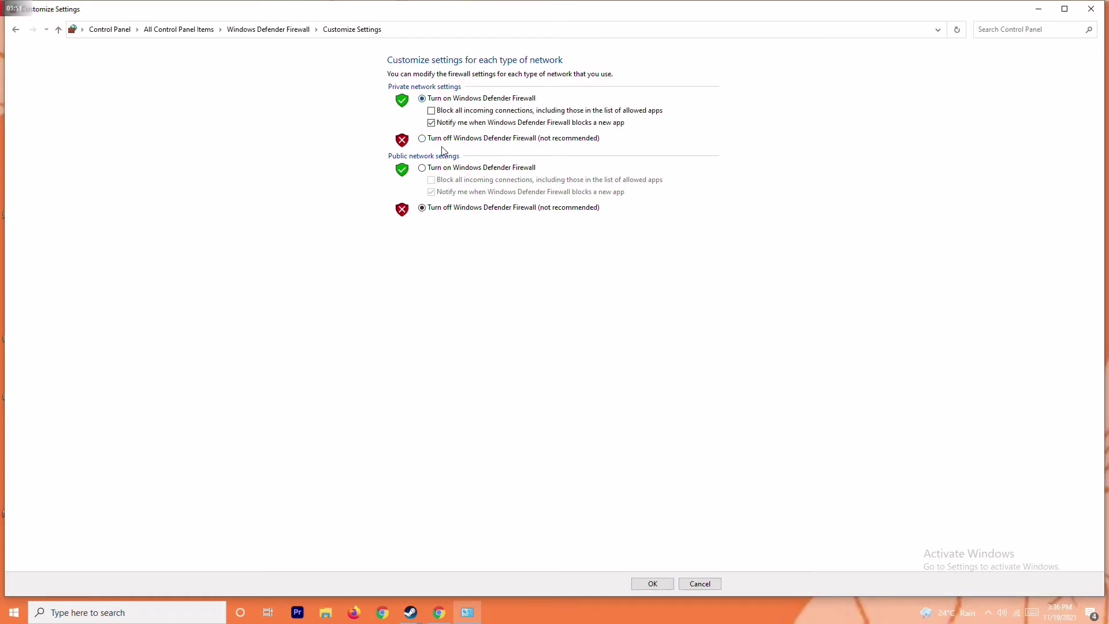
pyautogui.click(453, 140)
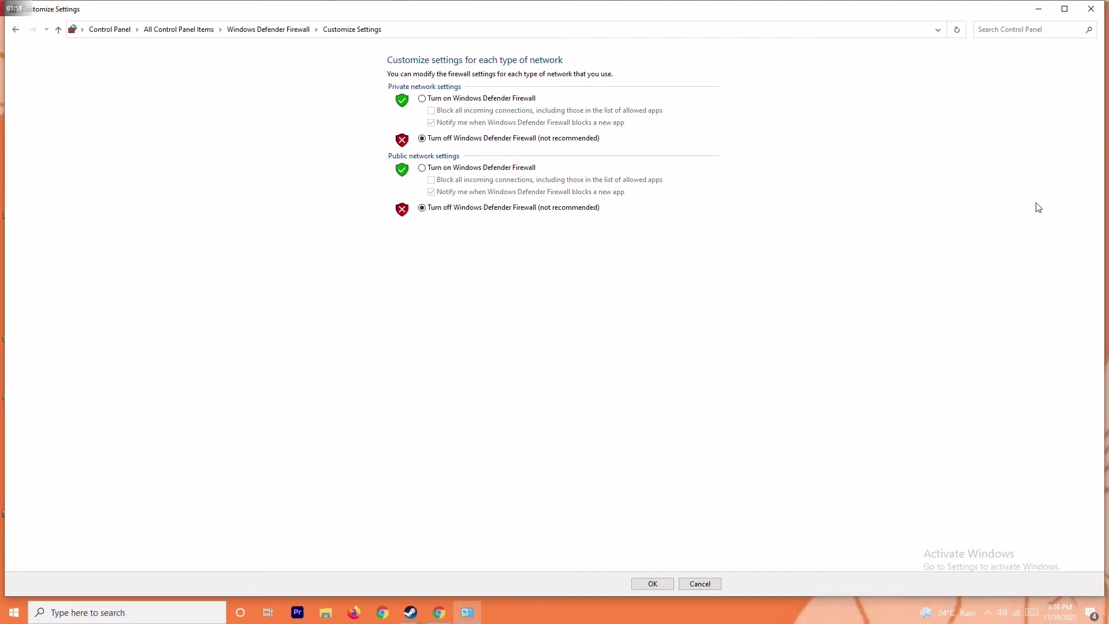
pyautogui.click(1091, 9)
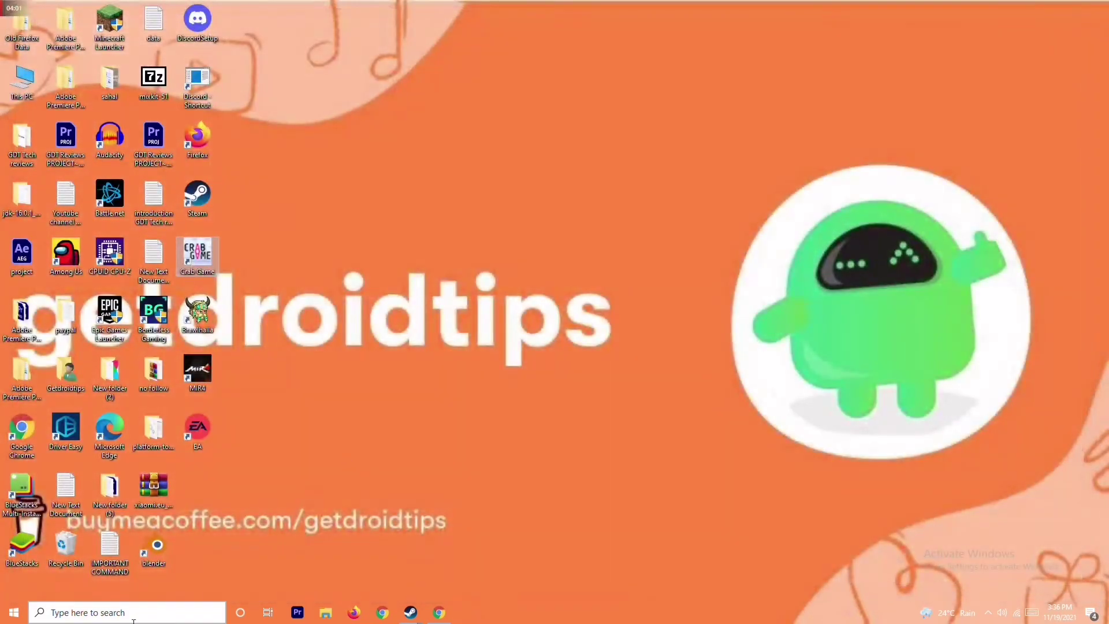
# Look up the power options for restarting the PC and dismiss them without choosing one
pyautogui.click(13, 613)
pyautogui.click(23, 581)
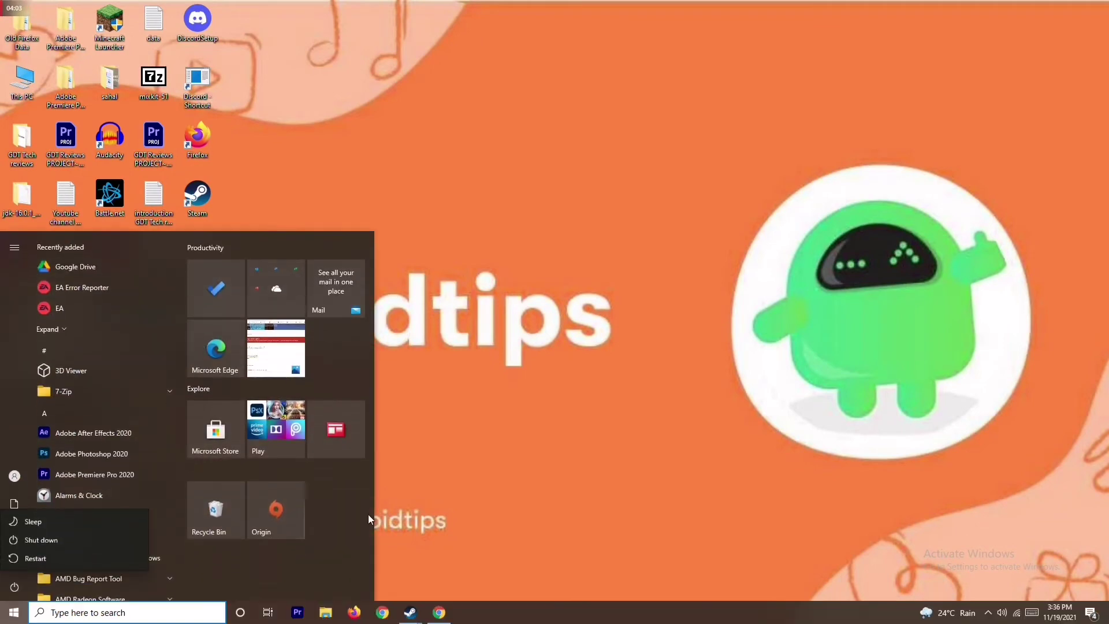
pyautogui.click(578, 407)
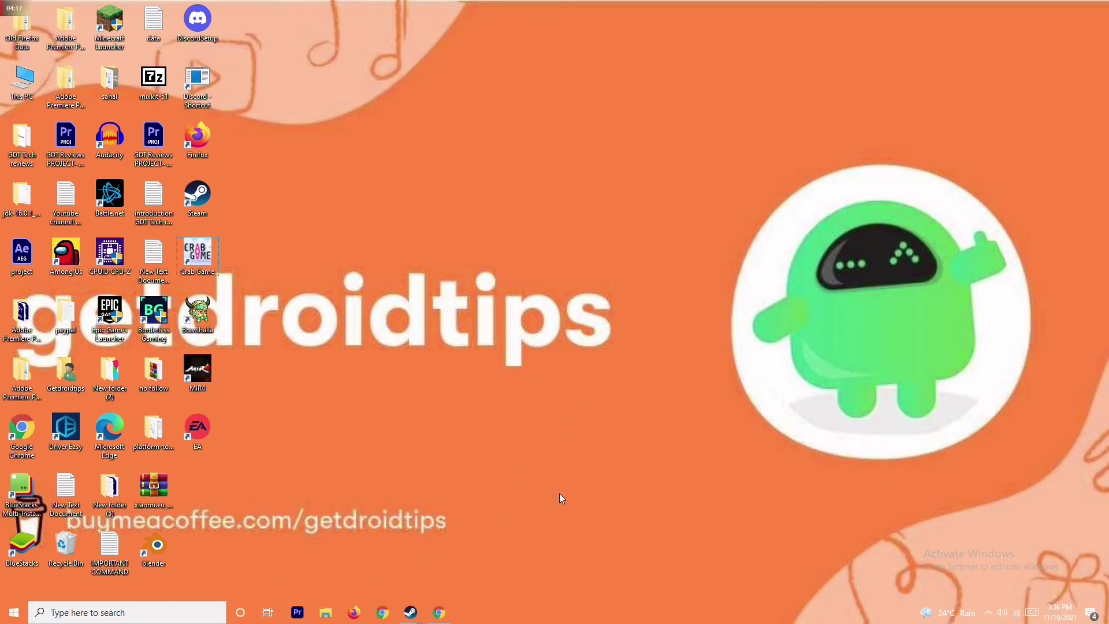
# Open Virus & threat protection from the Windows Security page under Update & Security in Windows Settings
pyautogui.press('super+i')
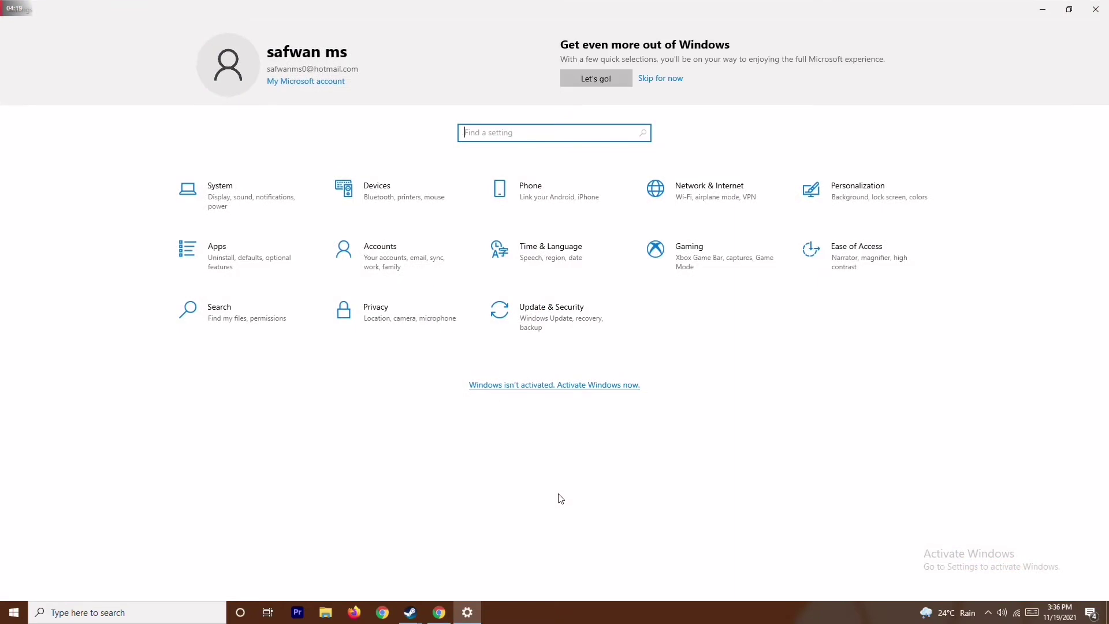
pyautogui.click(564, 310)
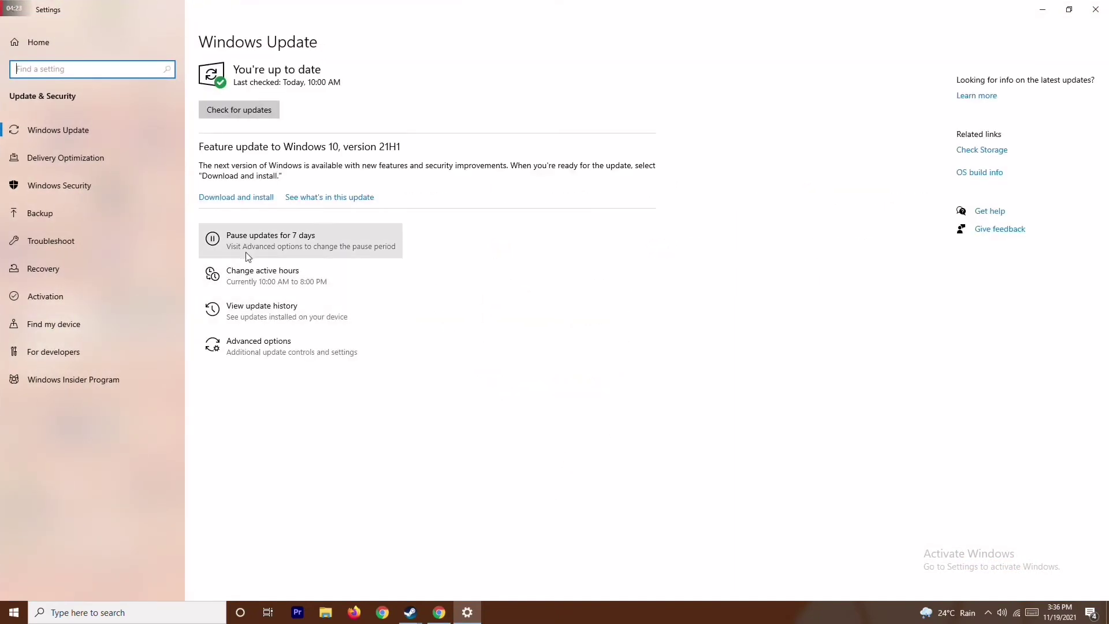
pyautogui.click(71, 188)
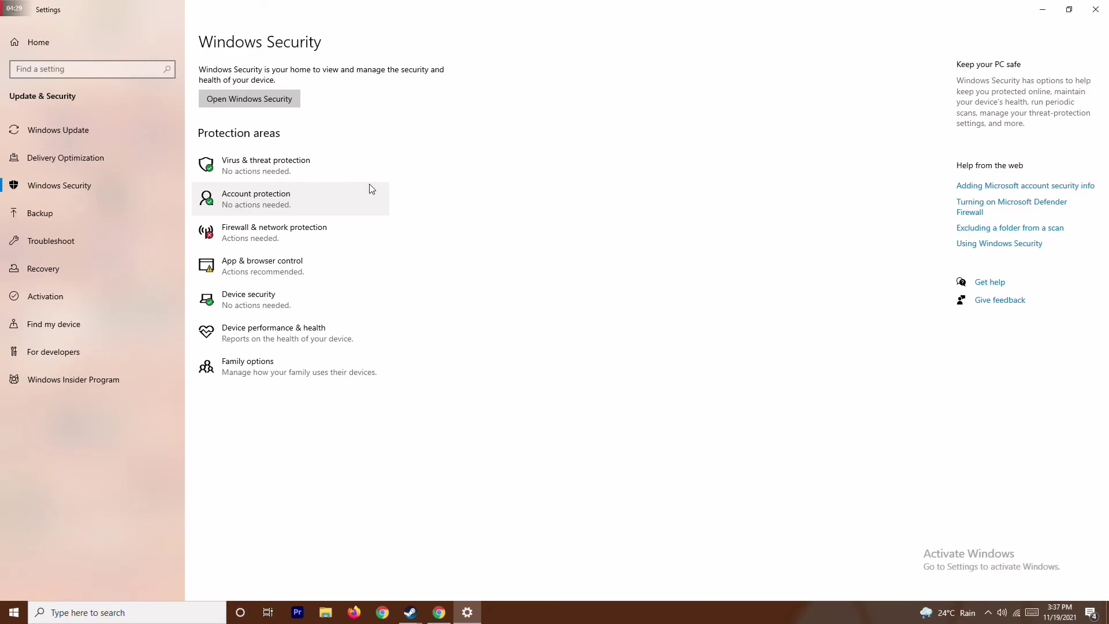
pyautogui.click(337, 169)
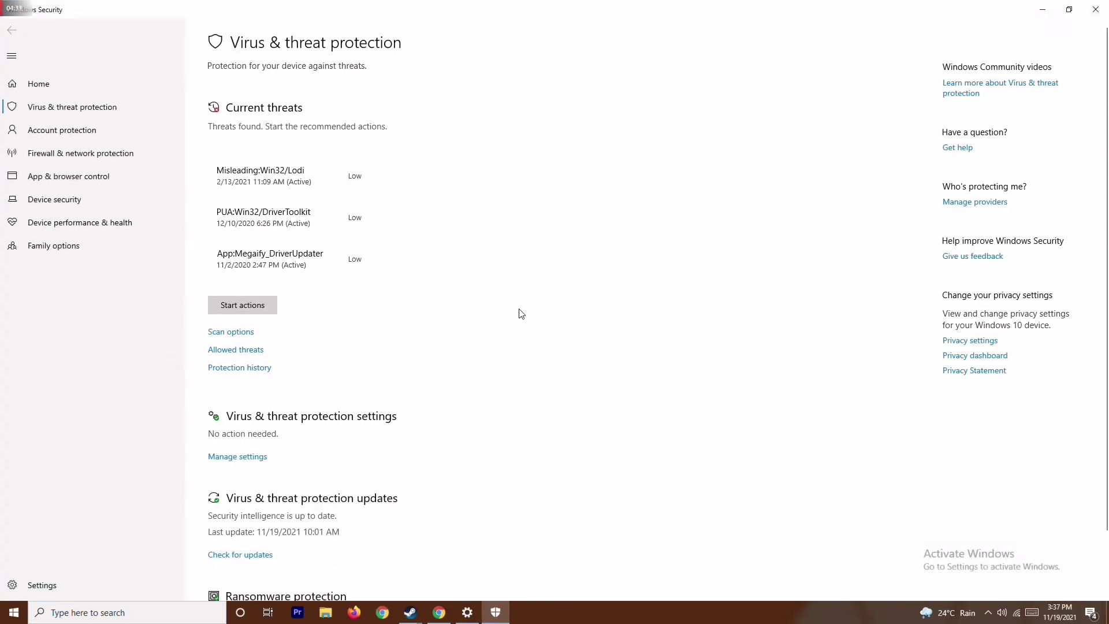
pyautogui.scroll(-2, 521, 314)
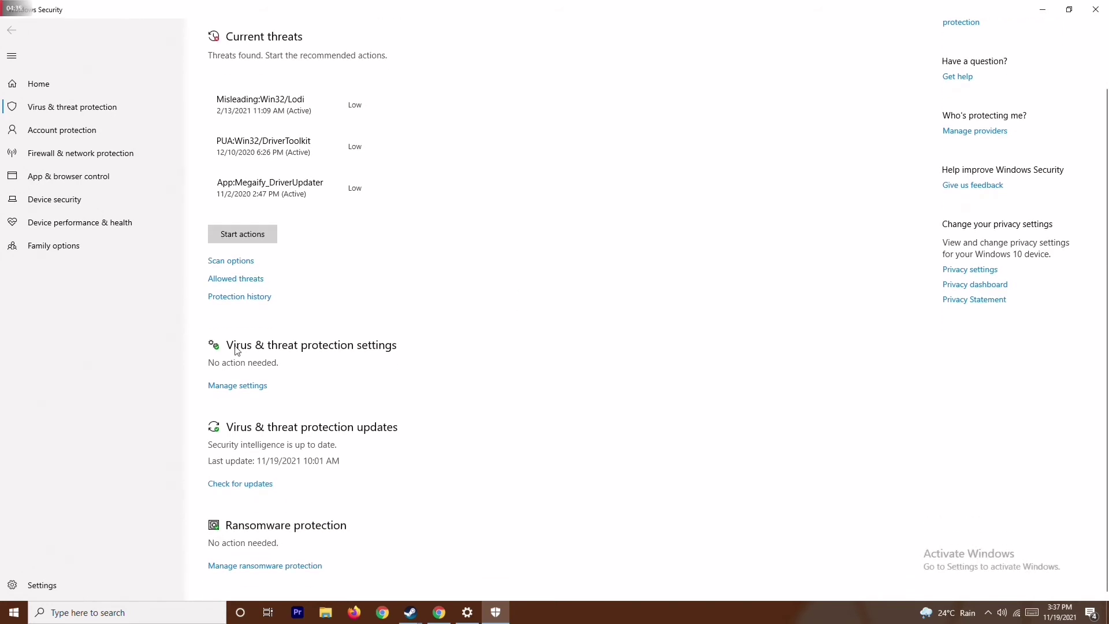
# Turn off Real-time protection in the Virus & threat protection settings, allow the change, and close Windows Security and Settings
pyautogui.click(248, 391)
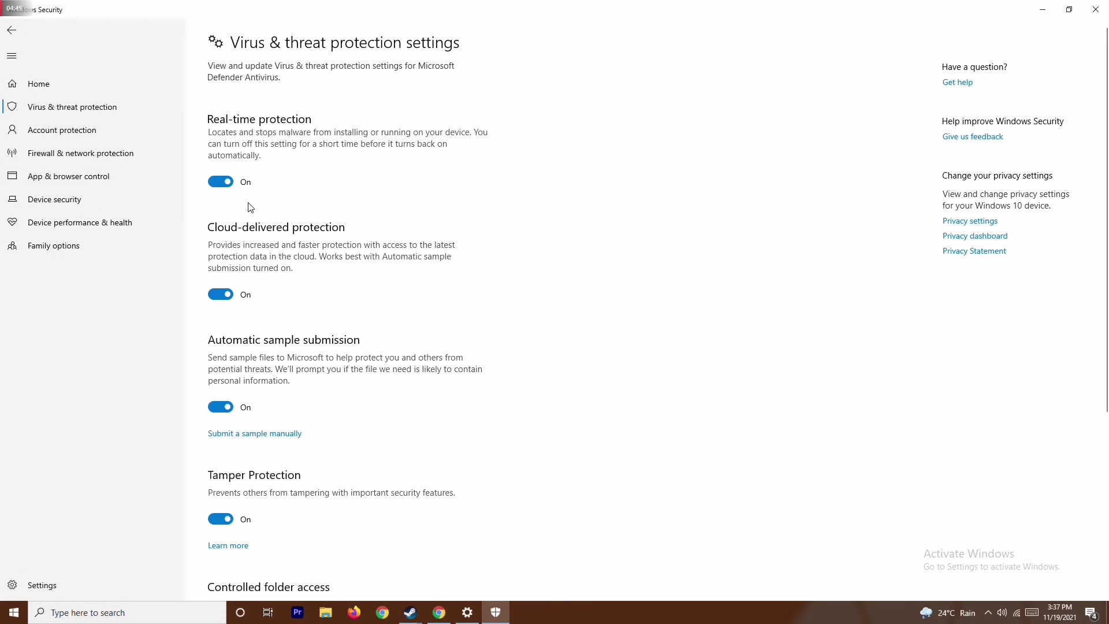
pyautogui.click(225, 181)
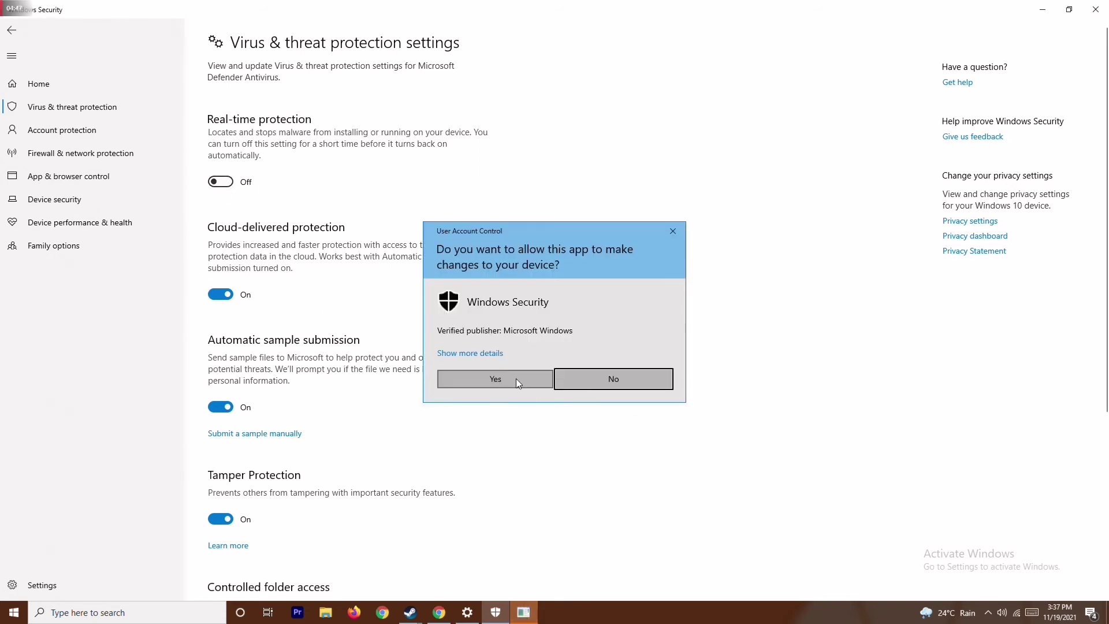
pyautogui.click(515, 379)
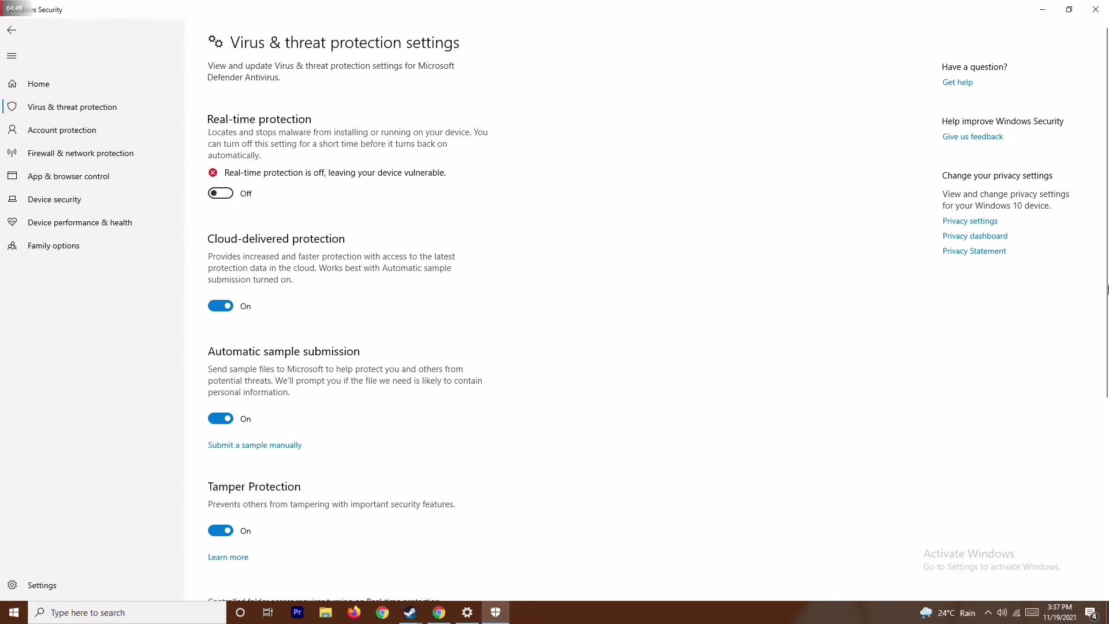
pyautogui.click(1099, 8)
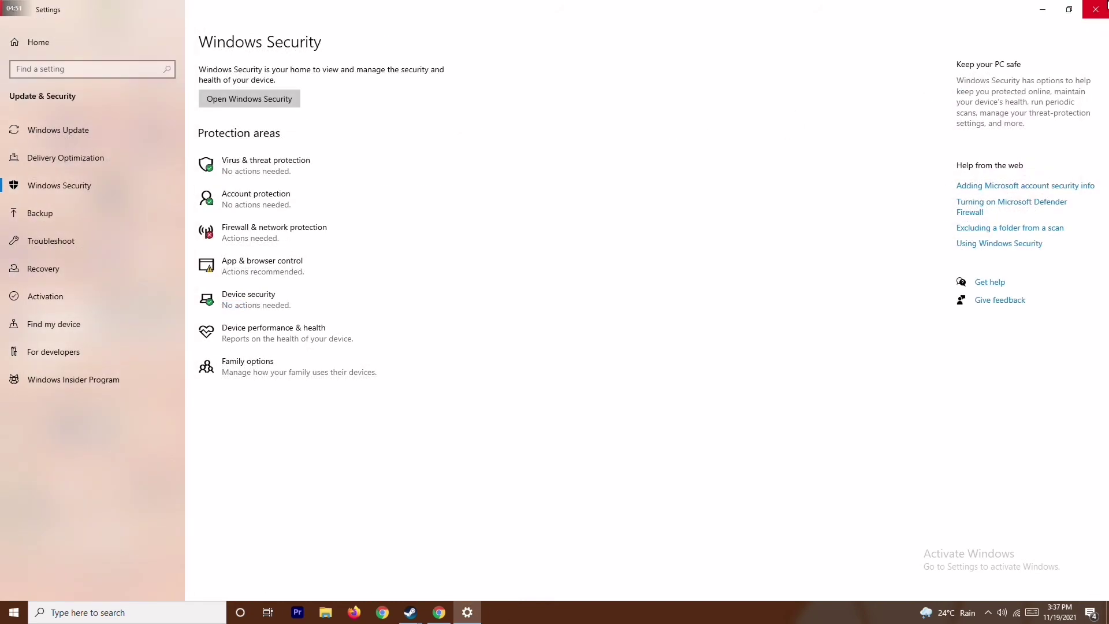
pyautogui.click(1097, 7)
pyautogui.rightClick(446, 266)
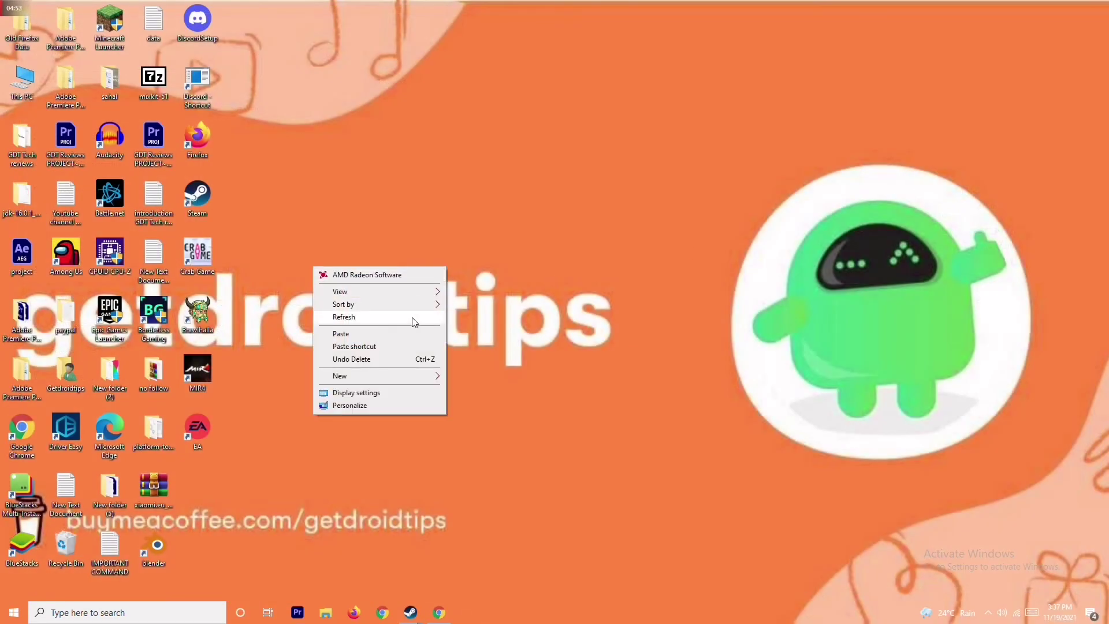
pyautogui.click(414, 321)
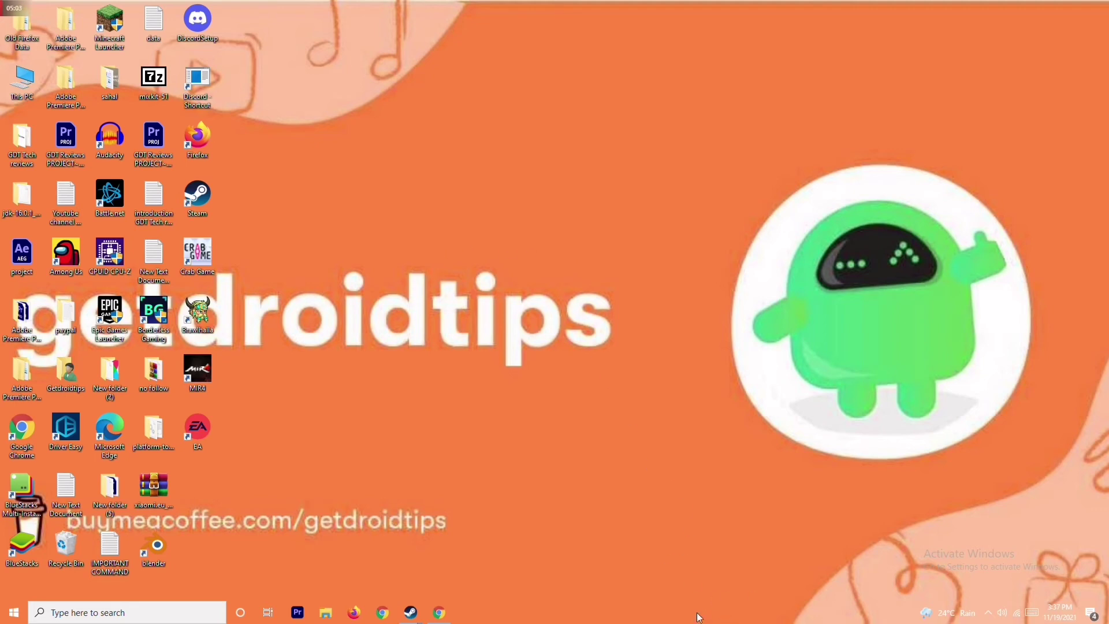
pyautogui.rightClick(733, 616)
pyautogui.click(457, 251)
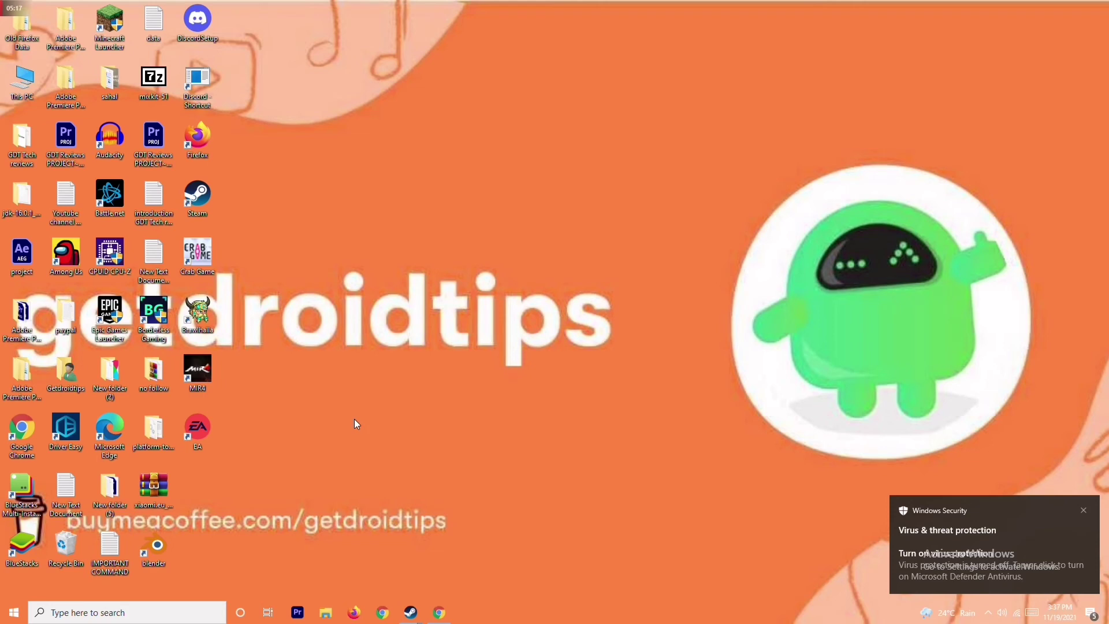
# Switch to the Steam library and check the Manage options and library page of Forza Horizon 5
pyautogui.moveTo(408, 609)
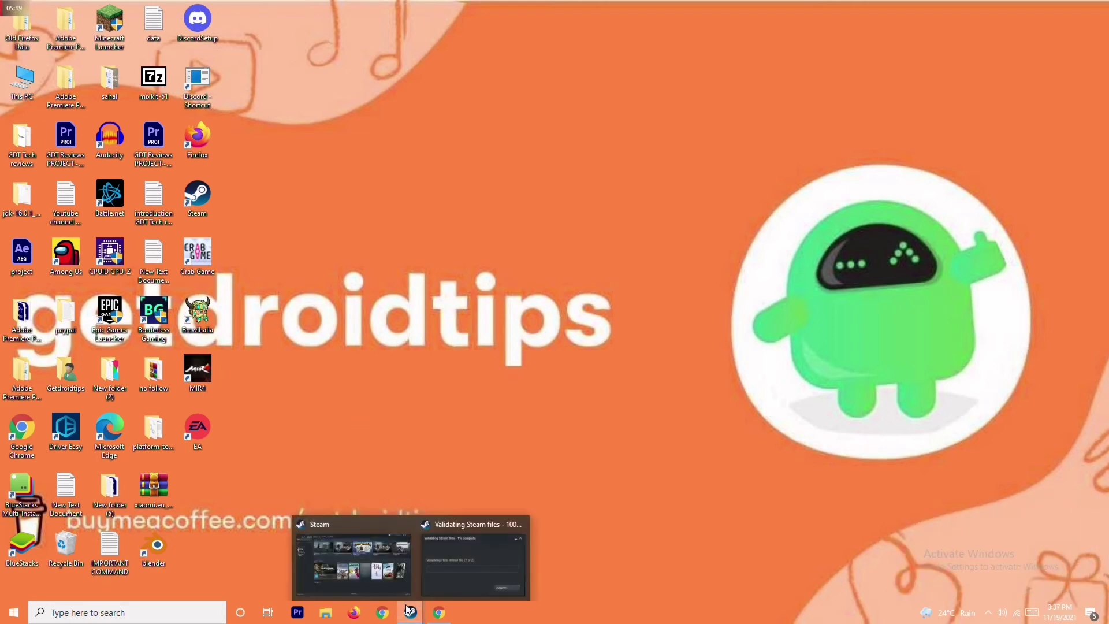
pyautogui.click(387, 552)
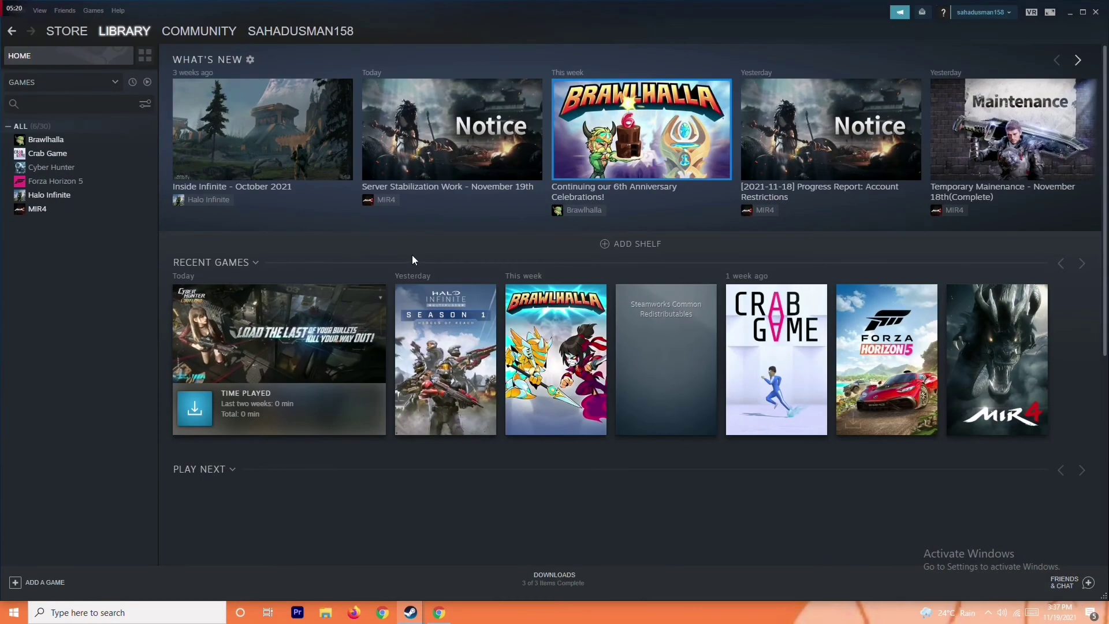
pyautogui.rightClick(91, 183)
pyautogui.moveTo(122, 238)
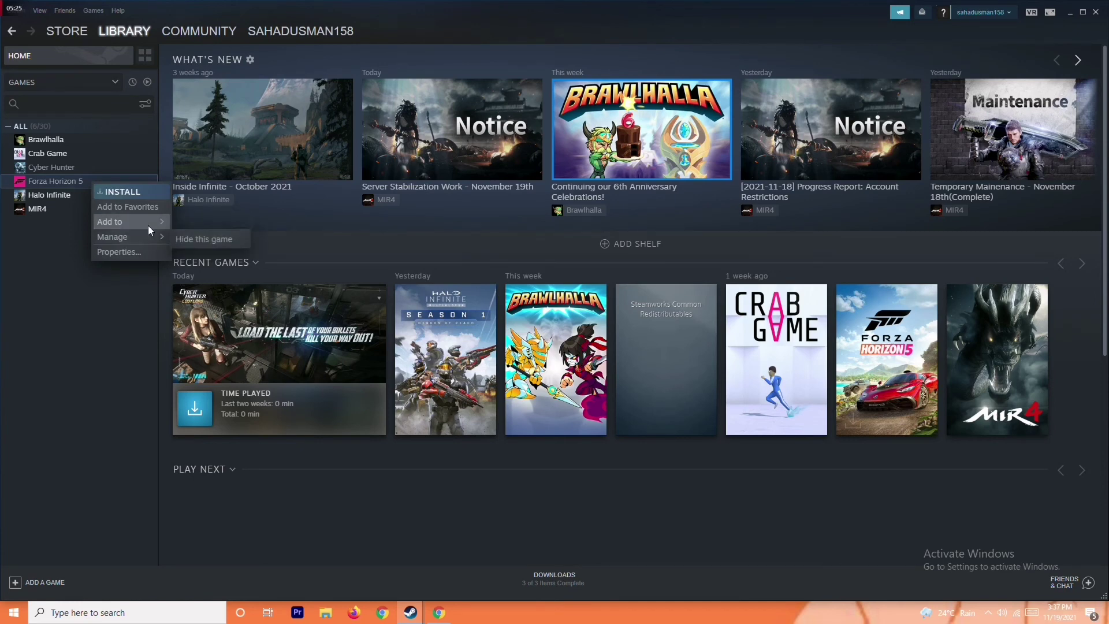
pyautogui.click(68, 280)
pyautogui.click(88, 184)
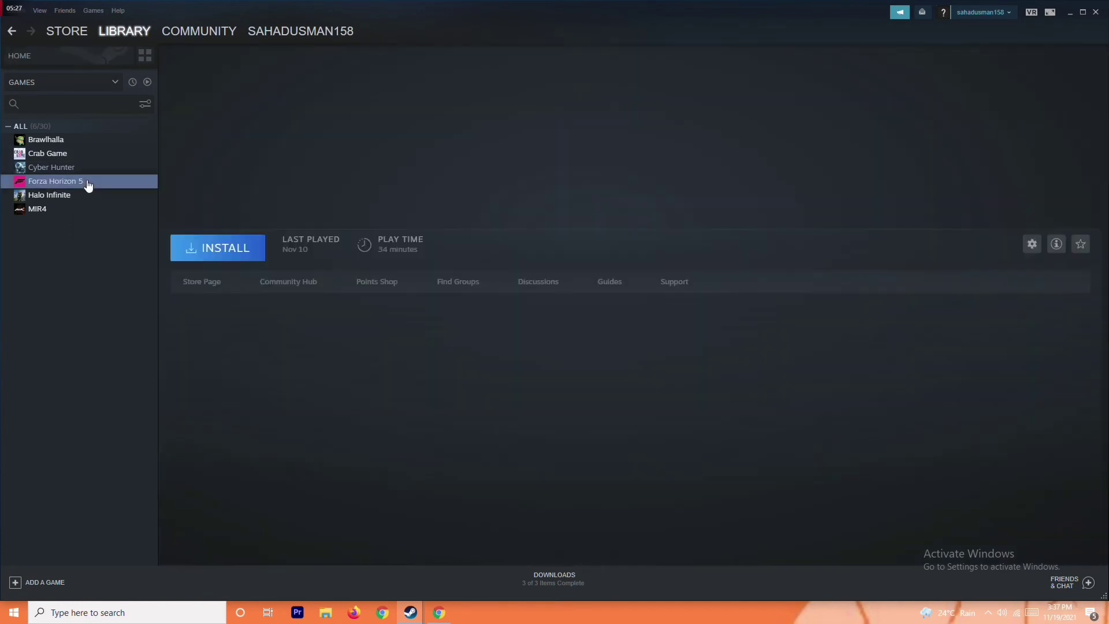
# Look up the Manage options for Crab Game, such as Uninstall, dismiss them, and minimize Steam
pyautogui.click(69, 154)
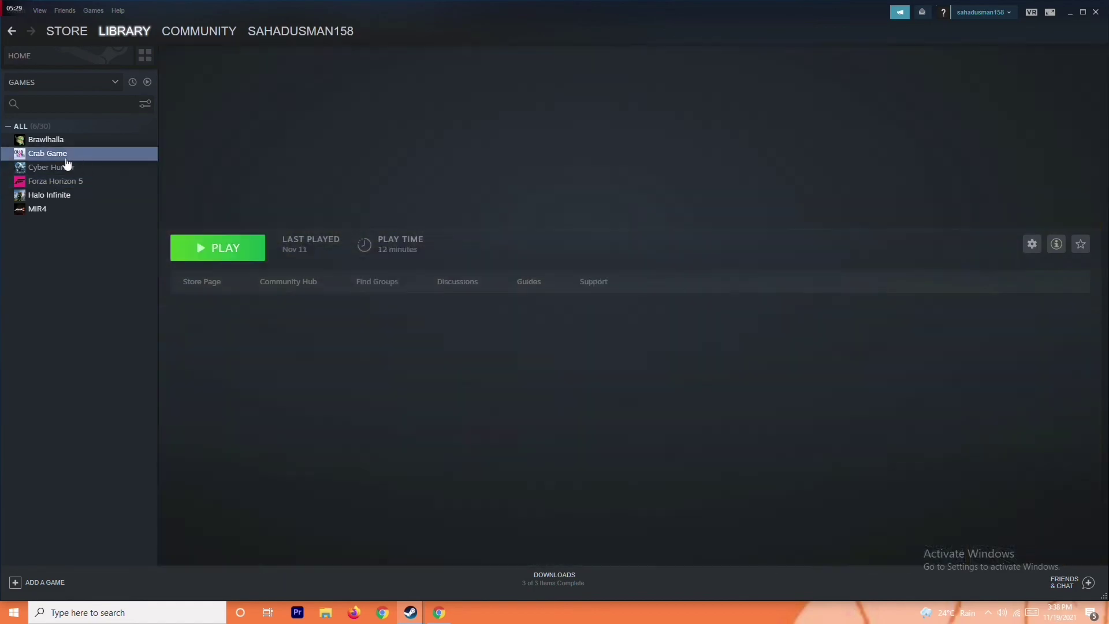
pyautogui.rightClick(98, 158)
pyautogui.moveTo(130, 208)
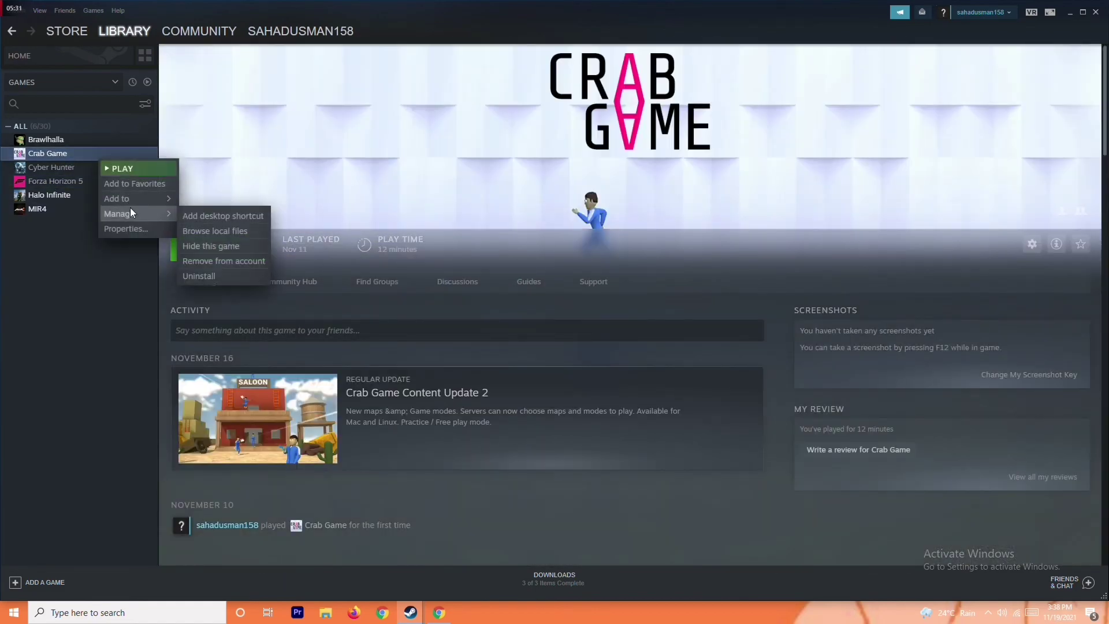
pyautogui.click(82, 324)
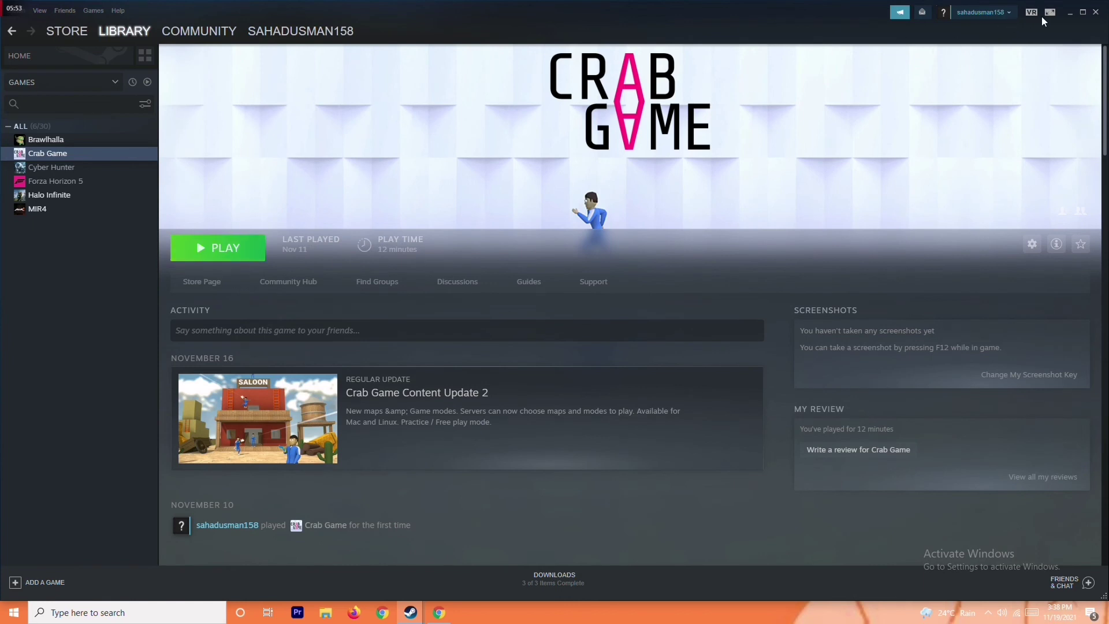
pyautogui.click(1068, 16)
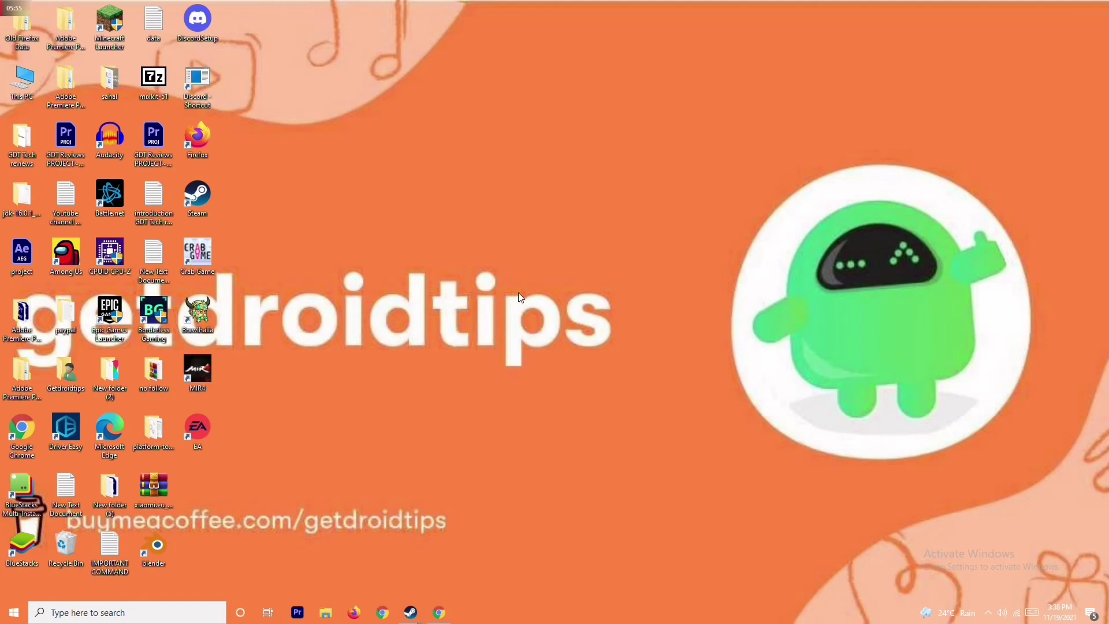